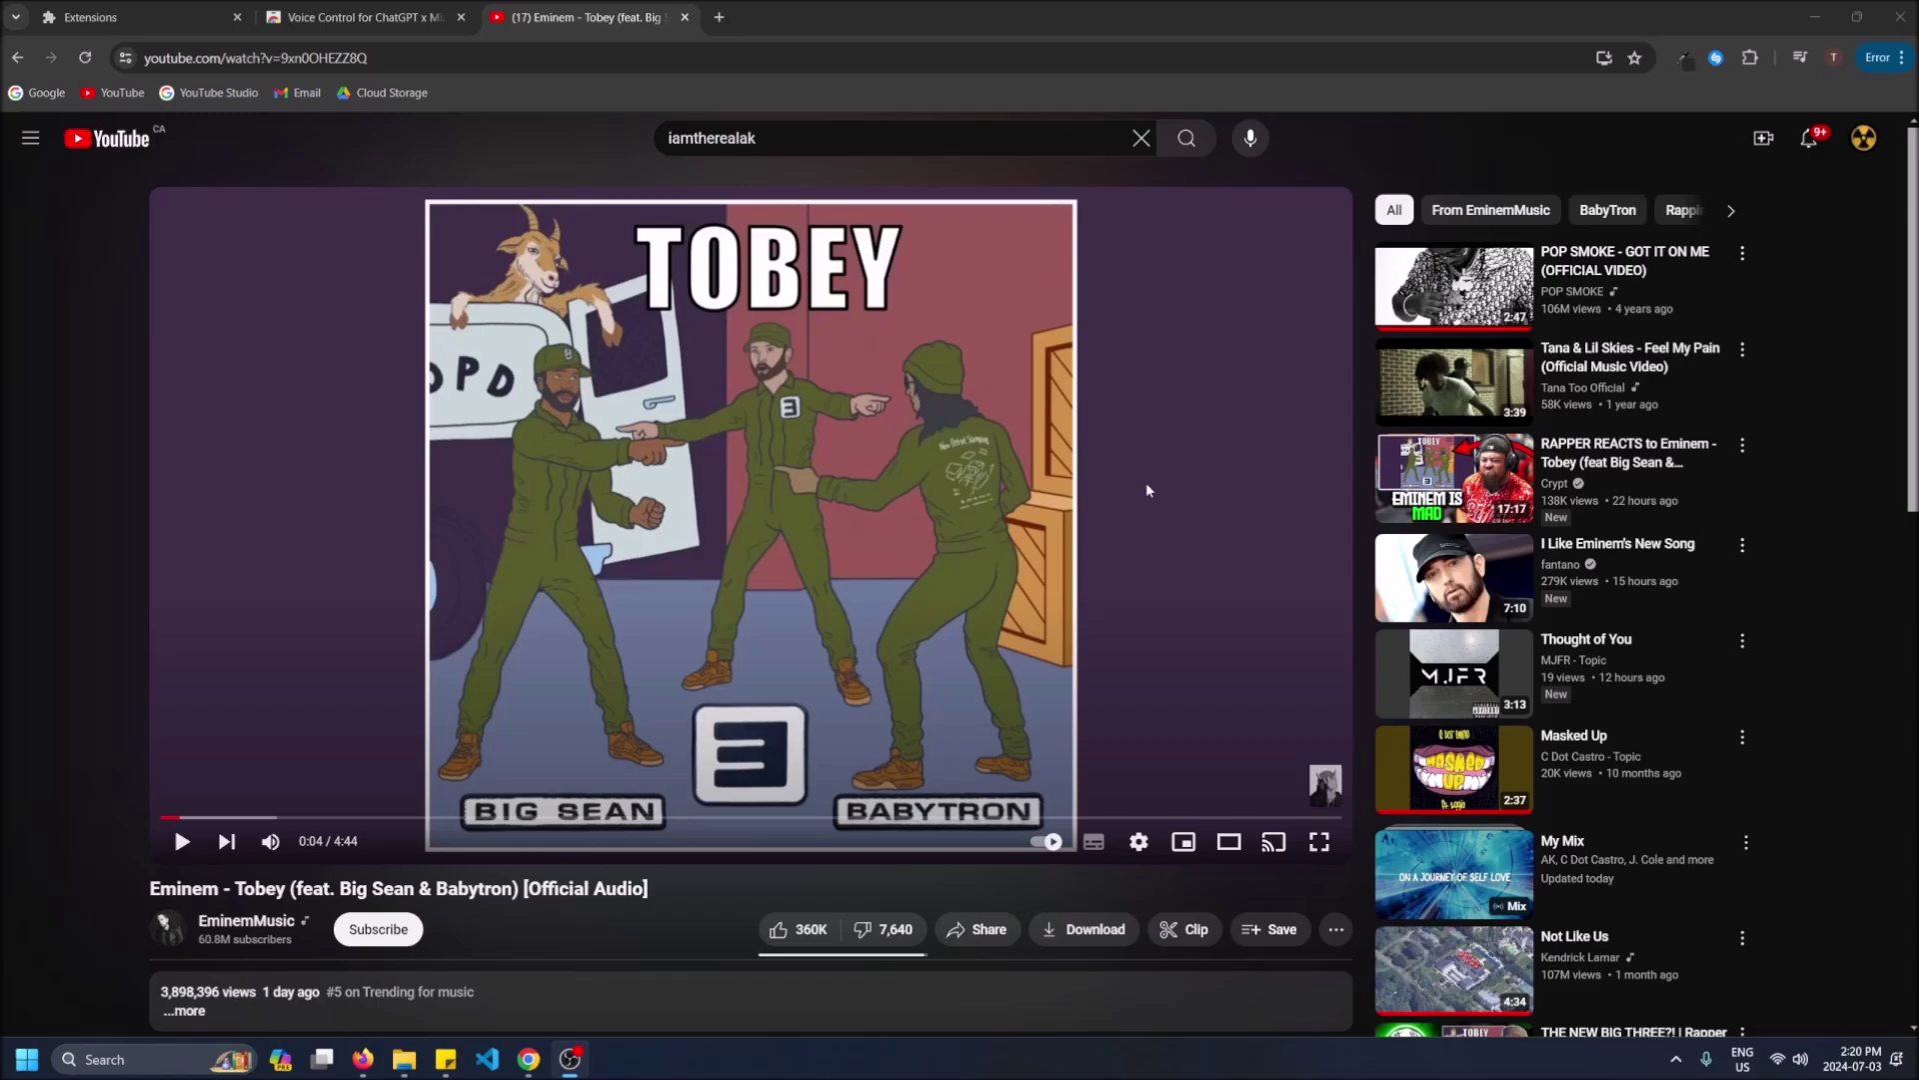
Step: Run Shazam on the paused Tobey video, which reports 'No music playing in this tab'
left_click(1715, 58)
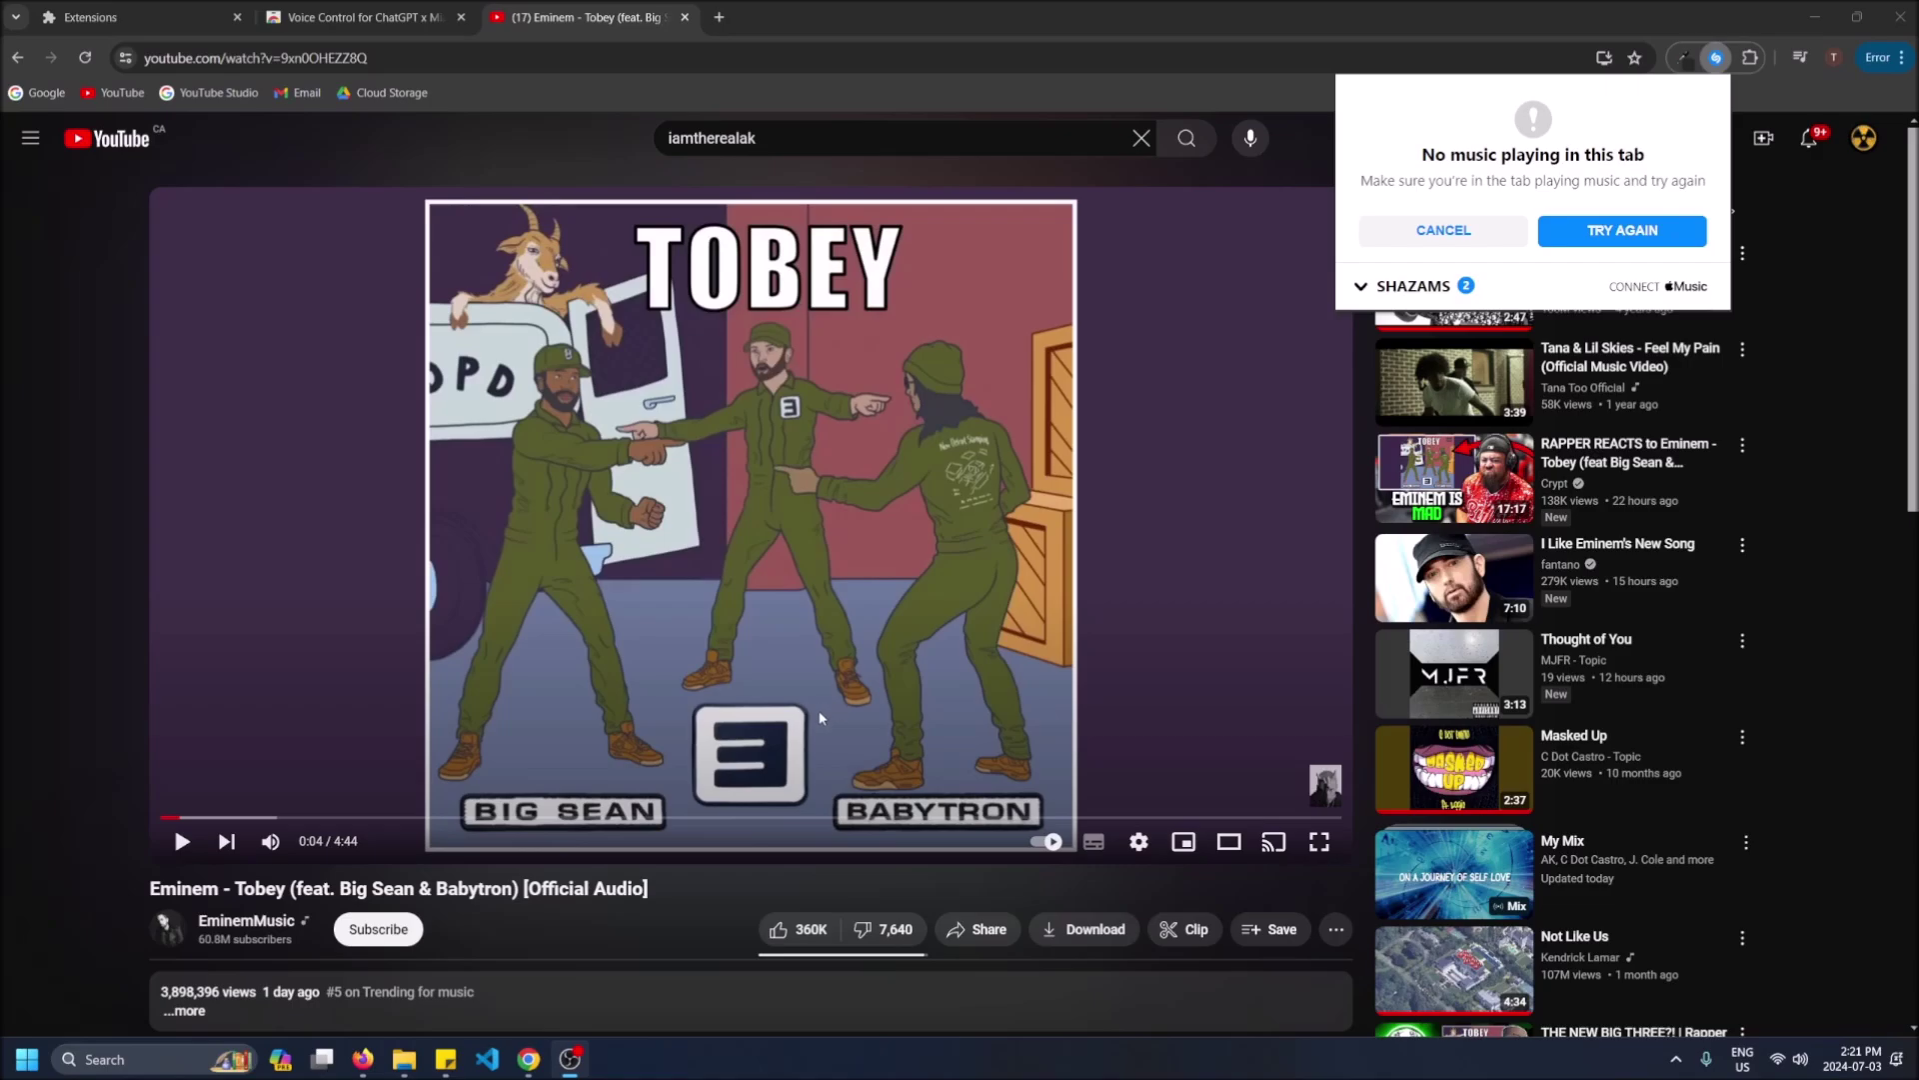
Step: Play the Tobey video so Shazam identifies it, then run Shazam on the tab again
left_click(181, 843)
left_click(1715, 58)
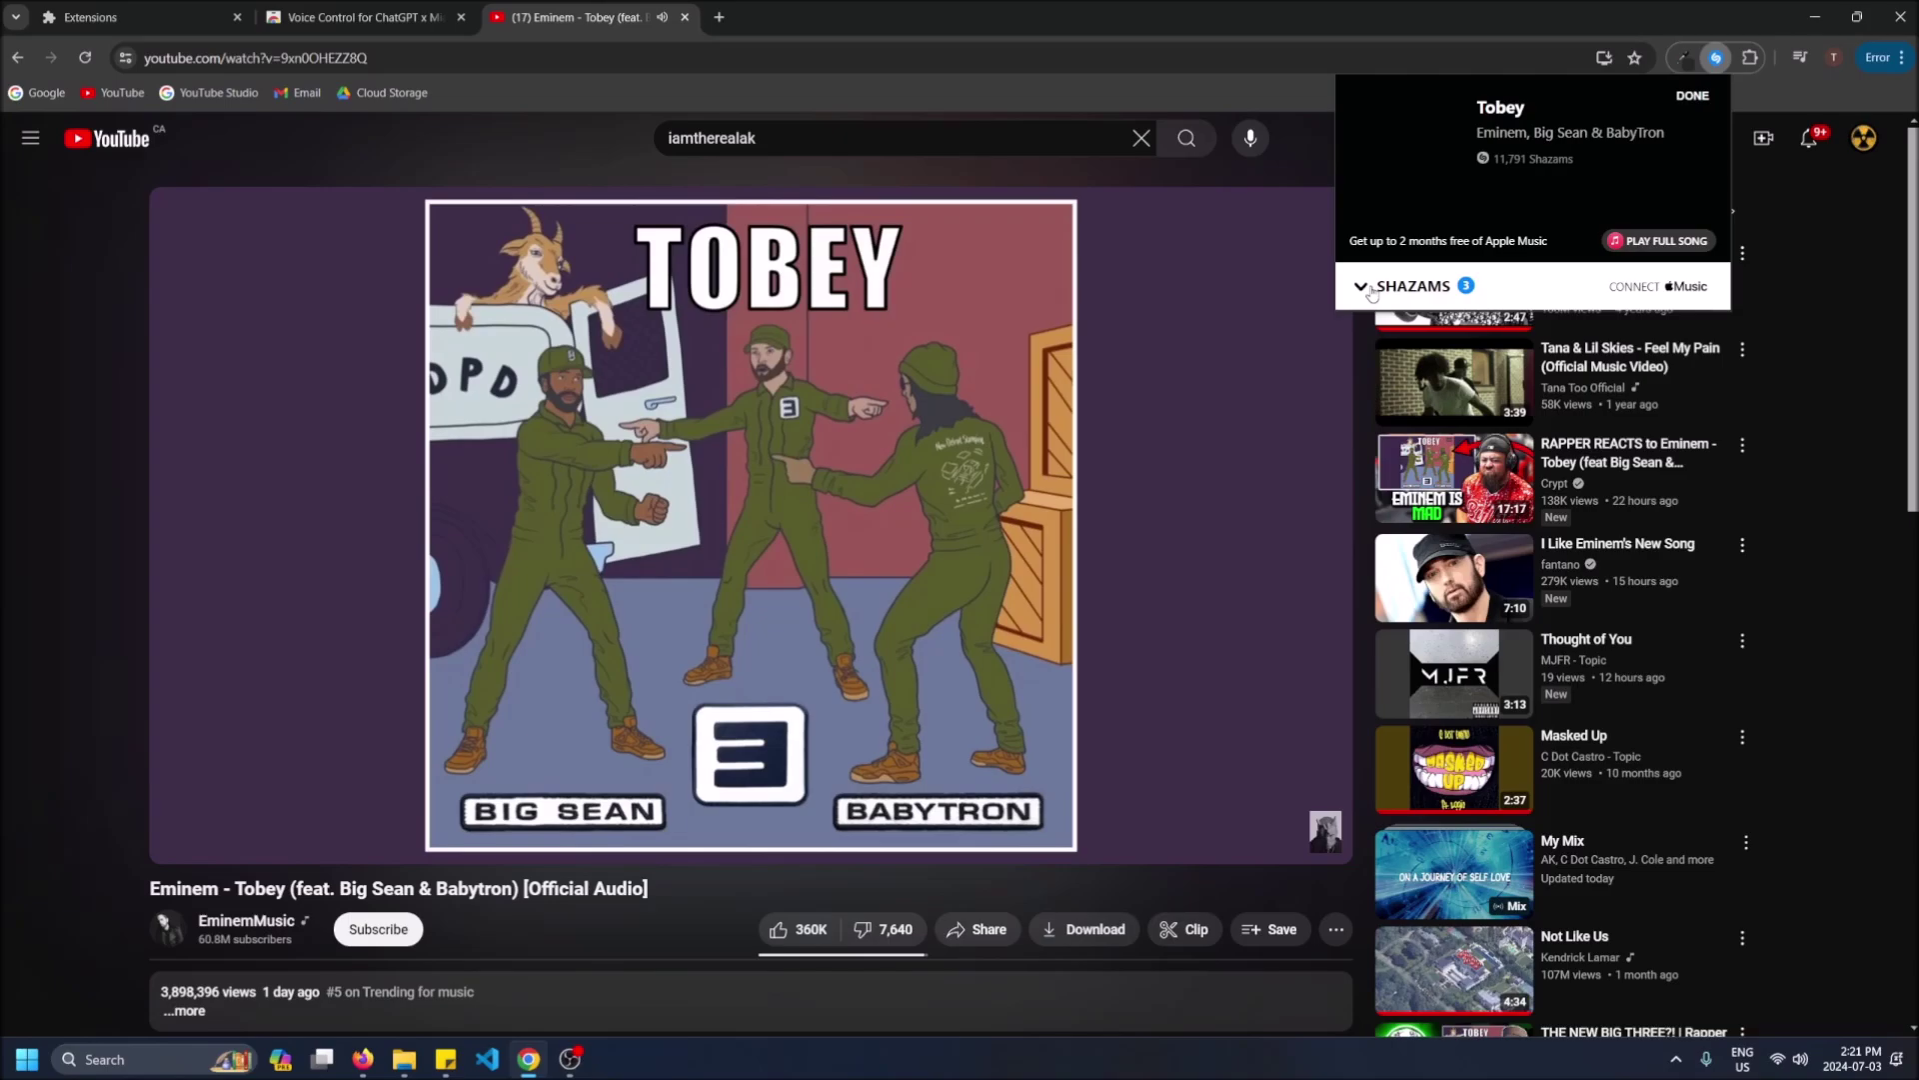
left_click(1717, 57)
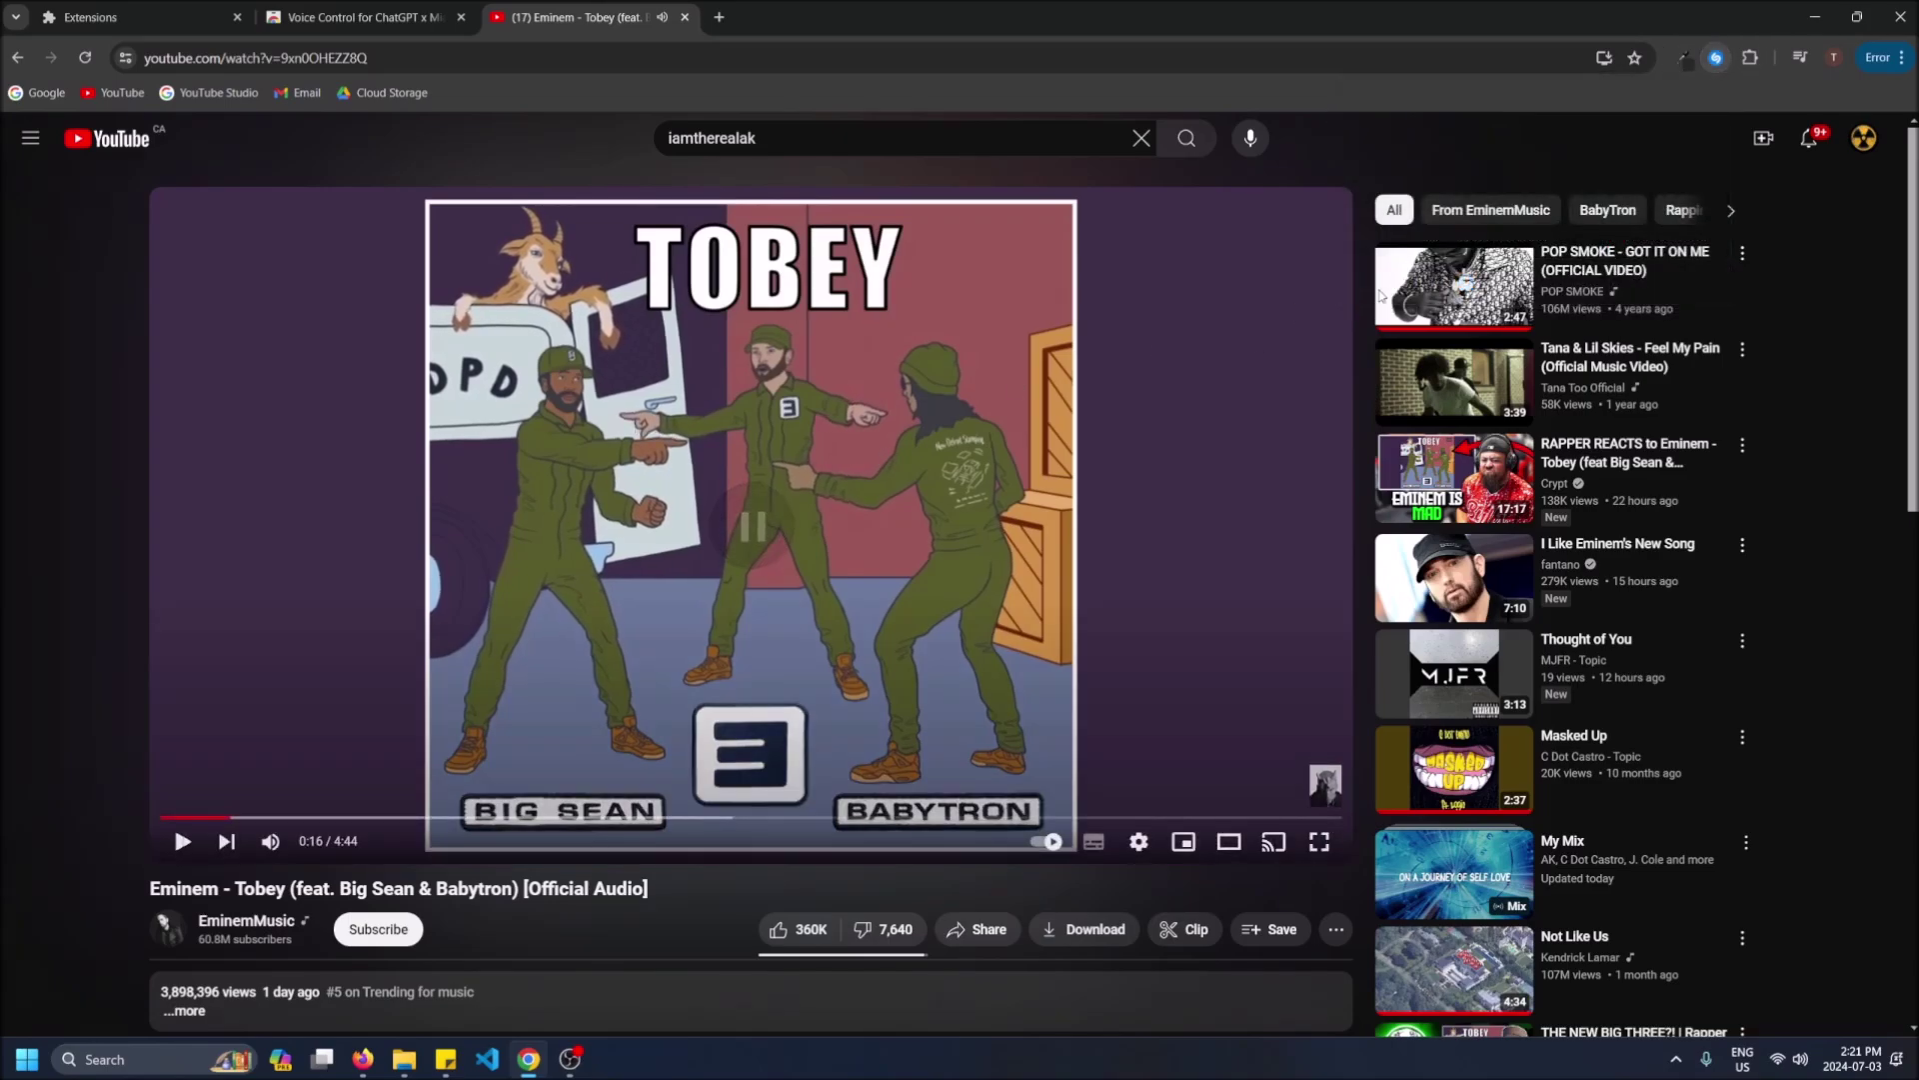
left_click(1717, 57)
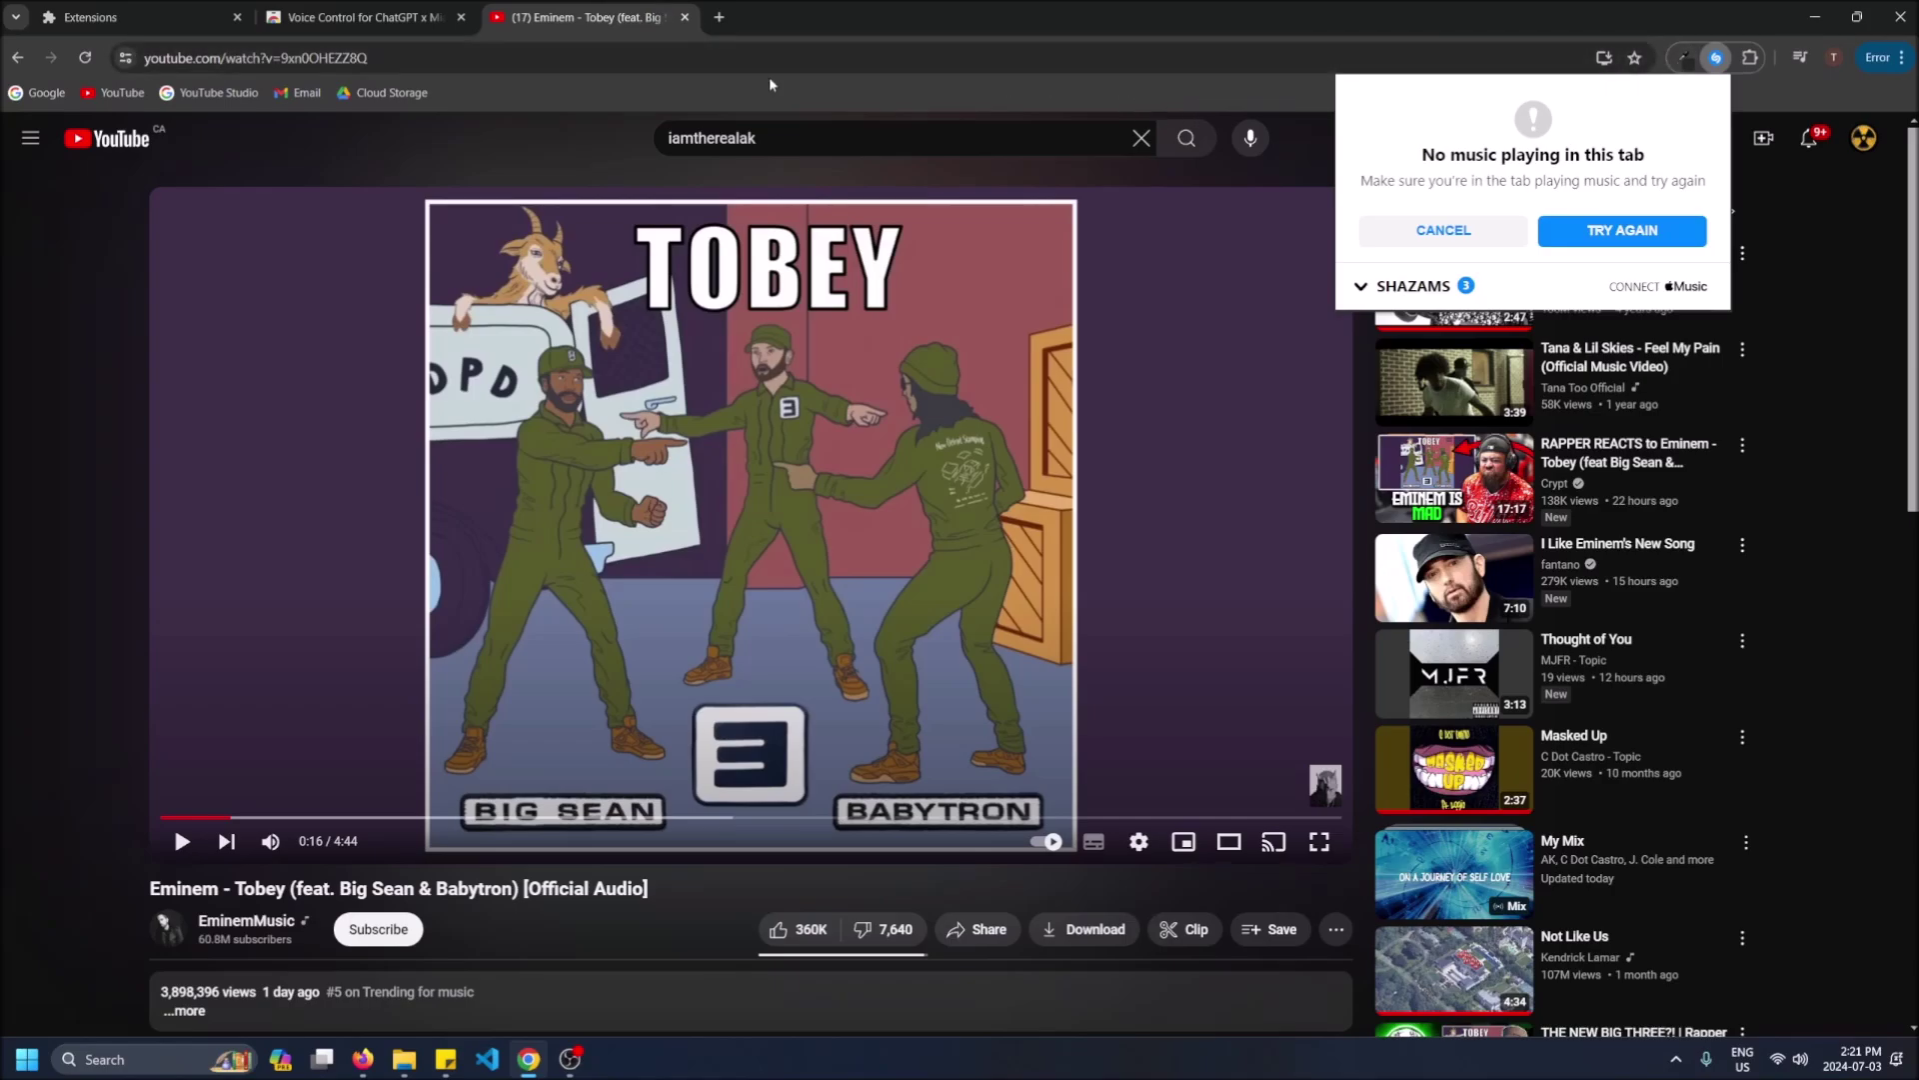
Step: Close the Voice Control and Extensions tabs and remove the Shazam extension from Chrome
left_click(462, 18)
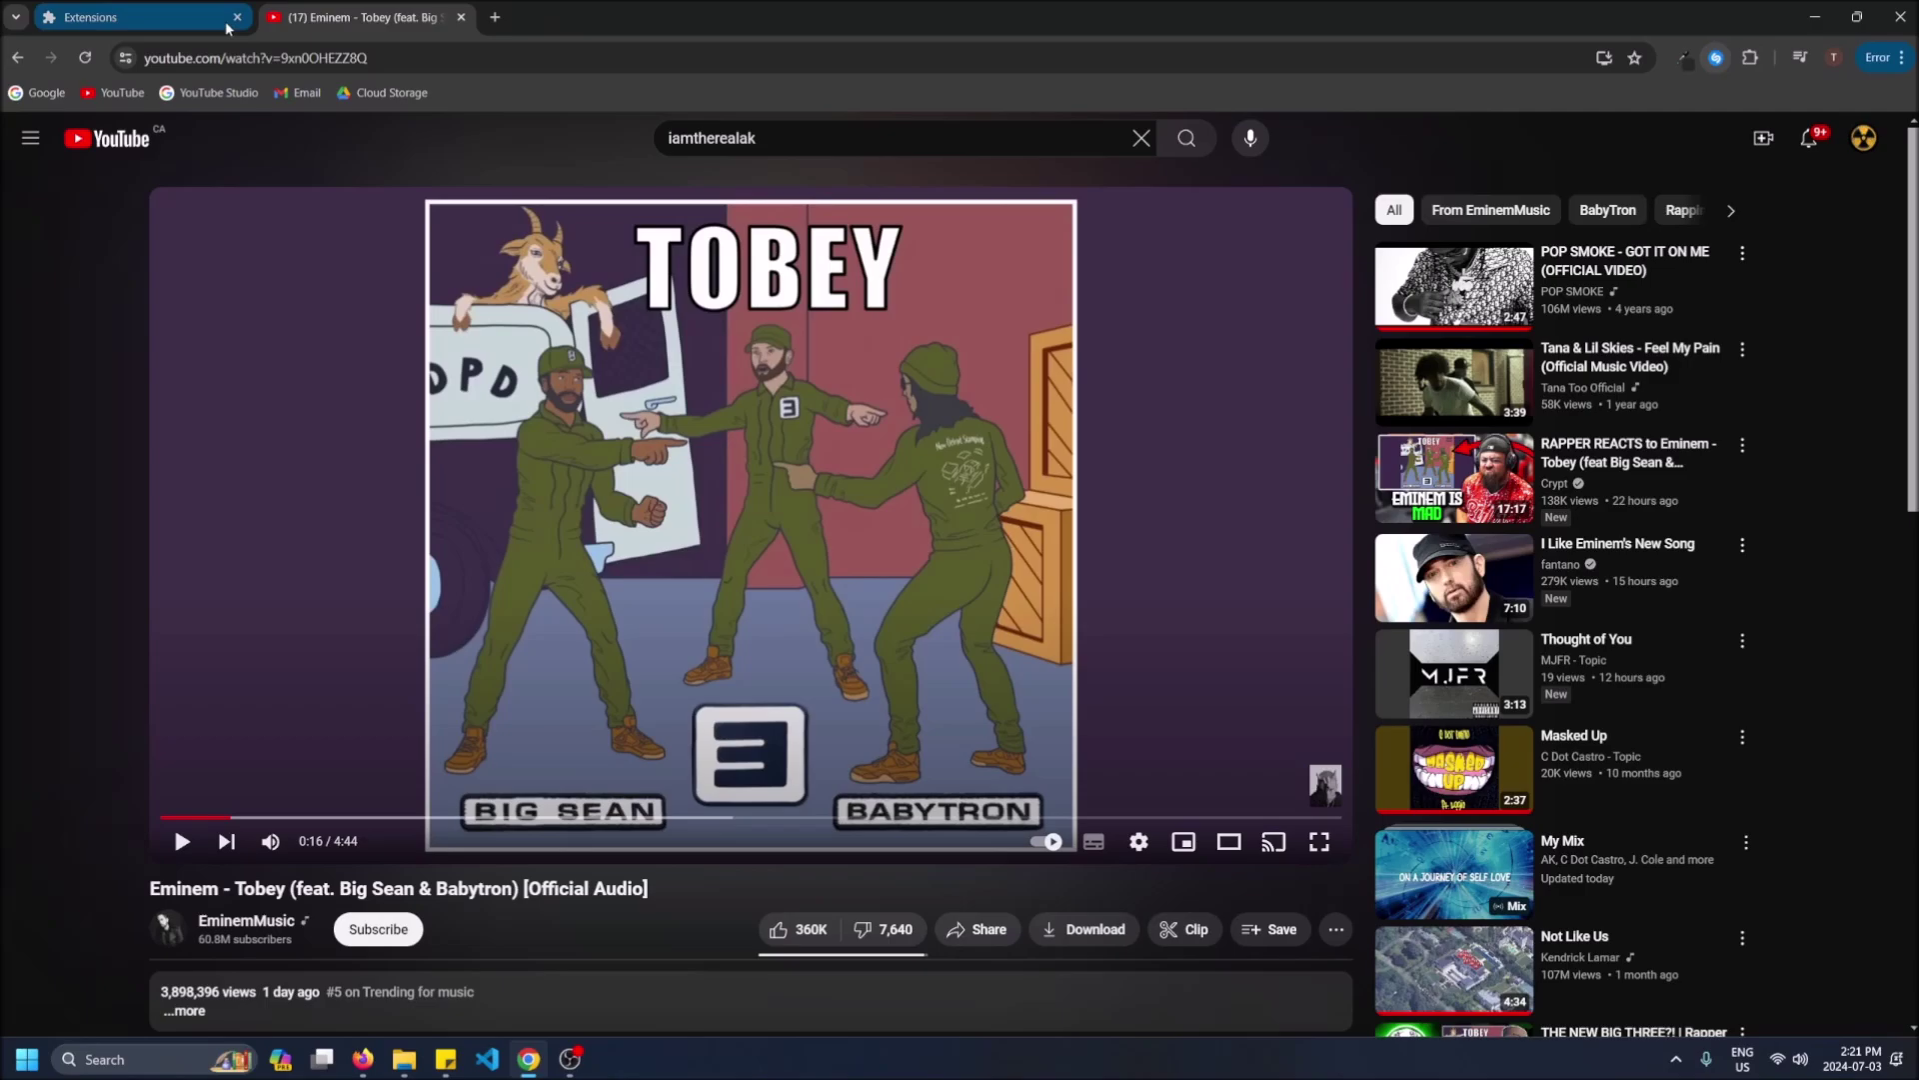
left_click(237, 17)
right_click(1714, 60)
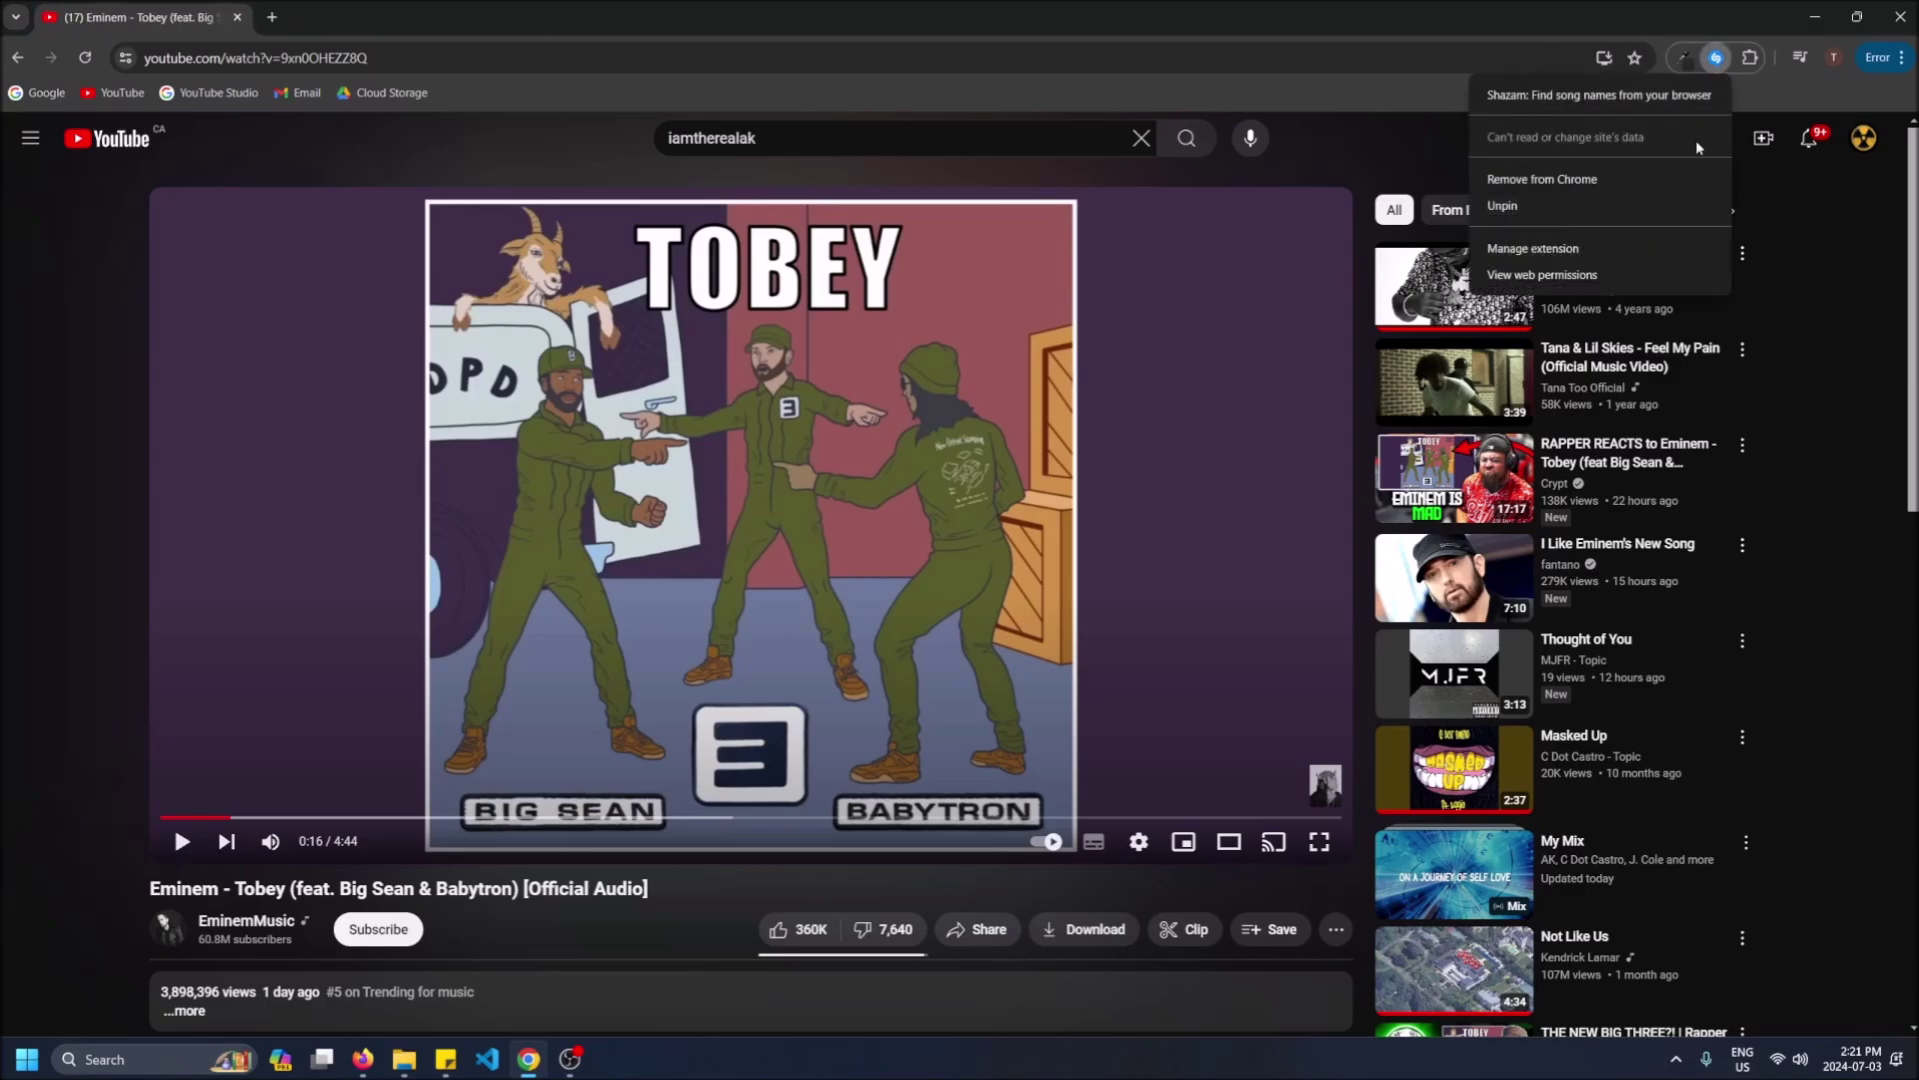
left_click(1560, 180)
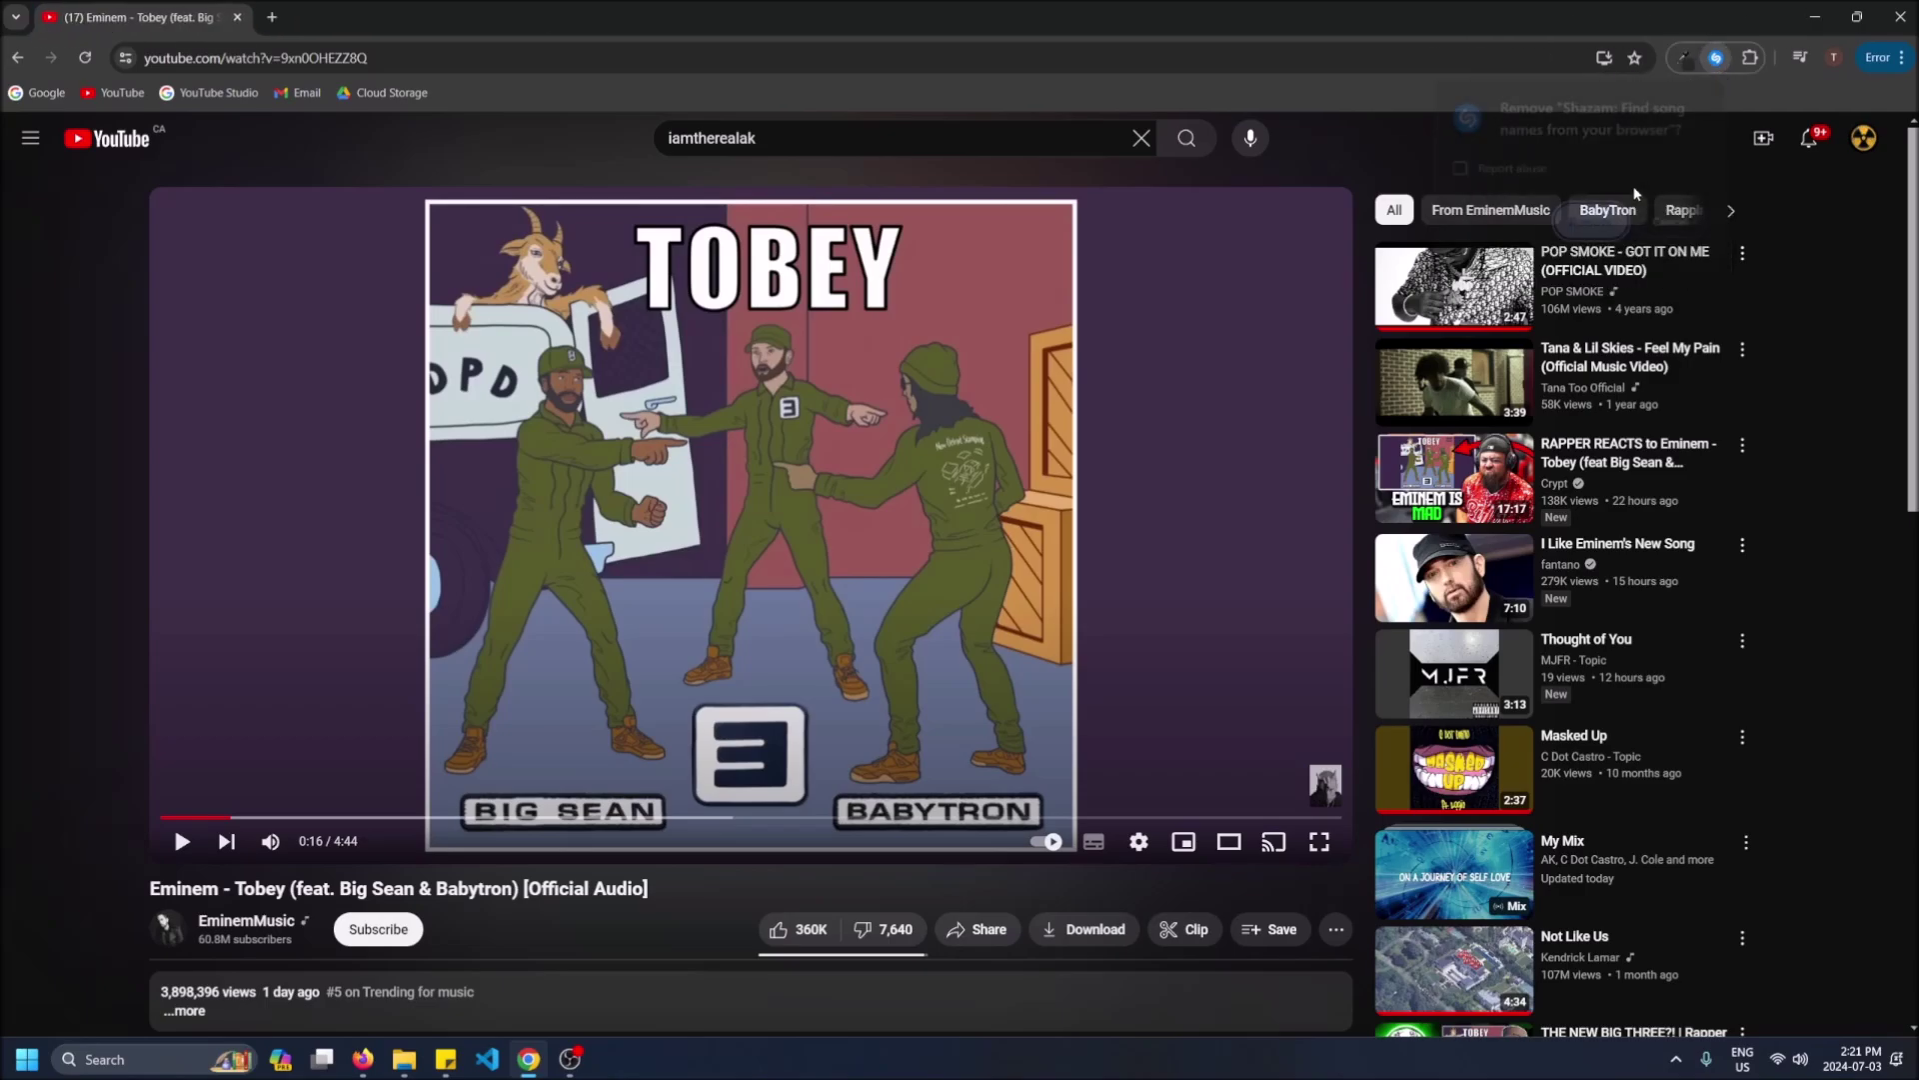
left_click(1602, 224)
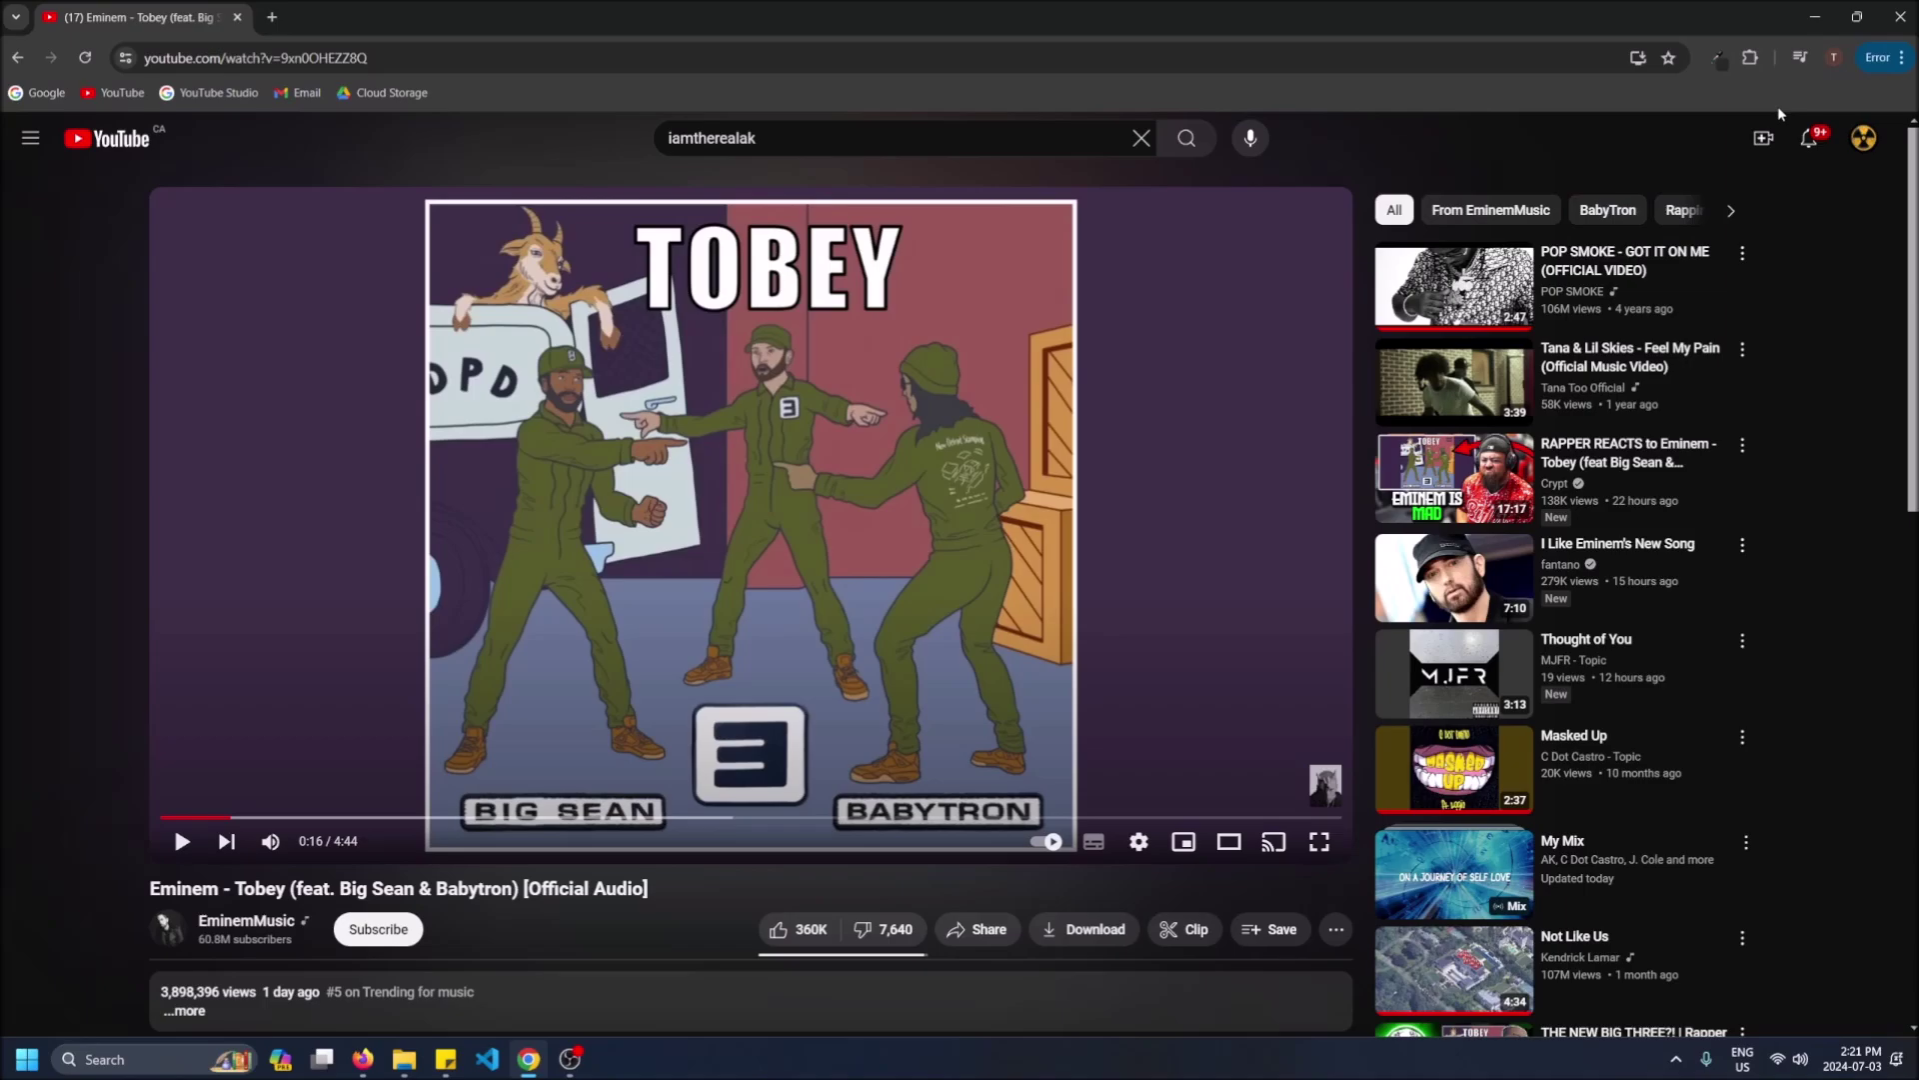
left_click(1905, 60)
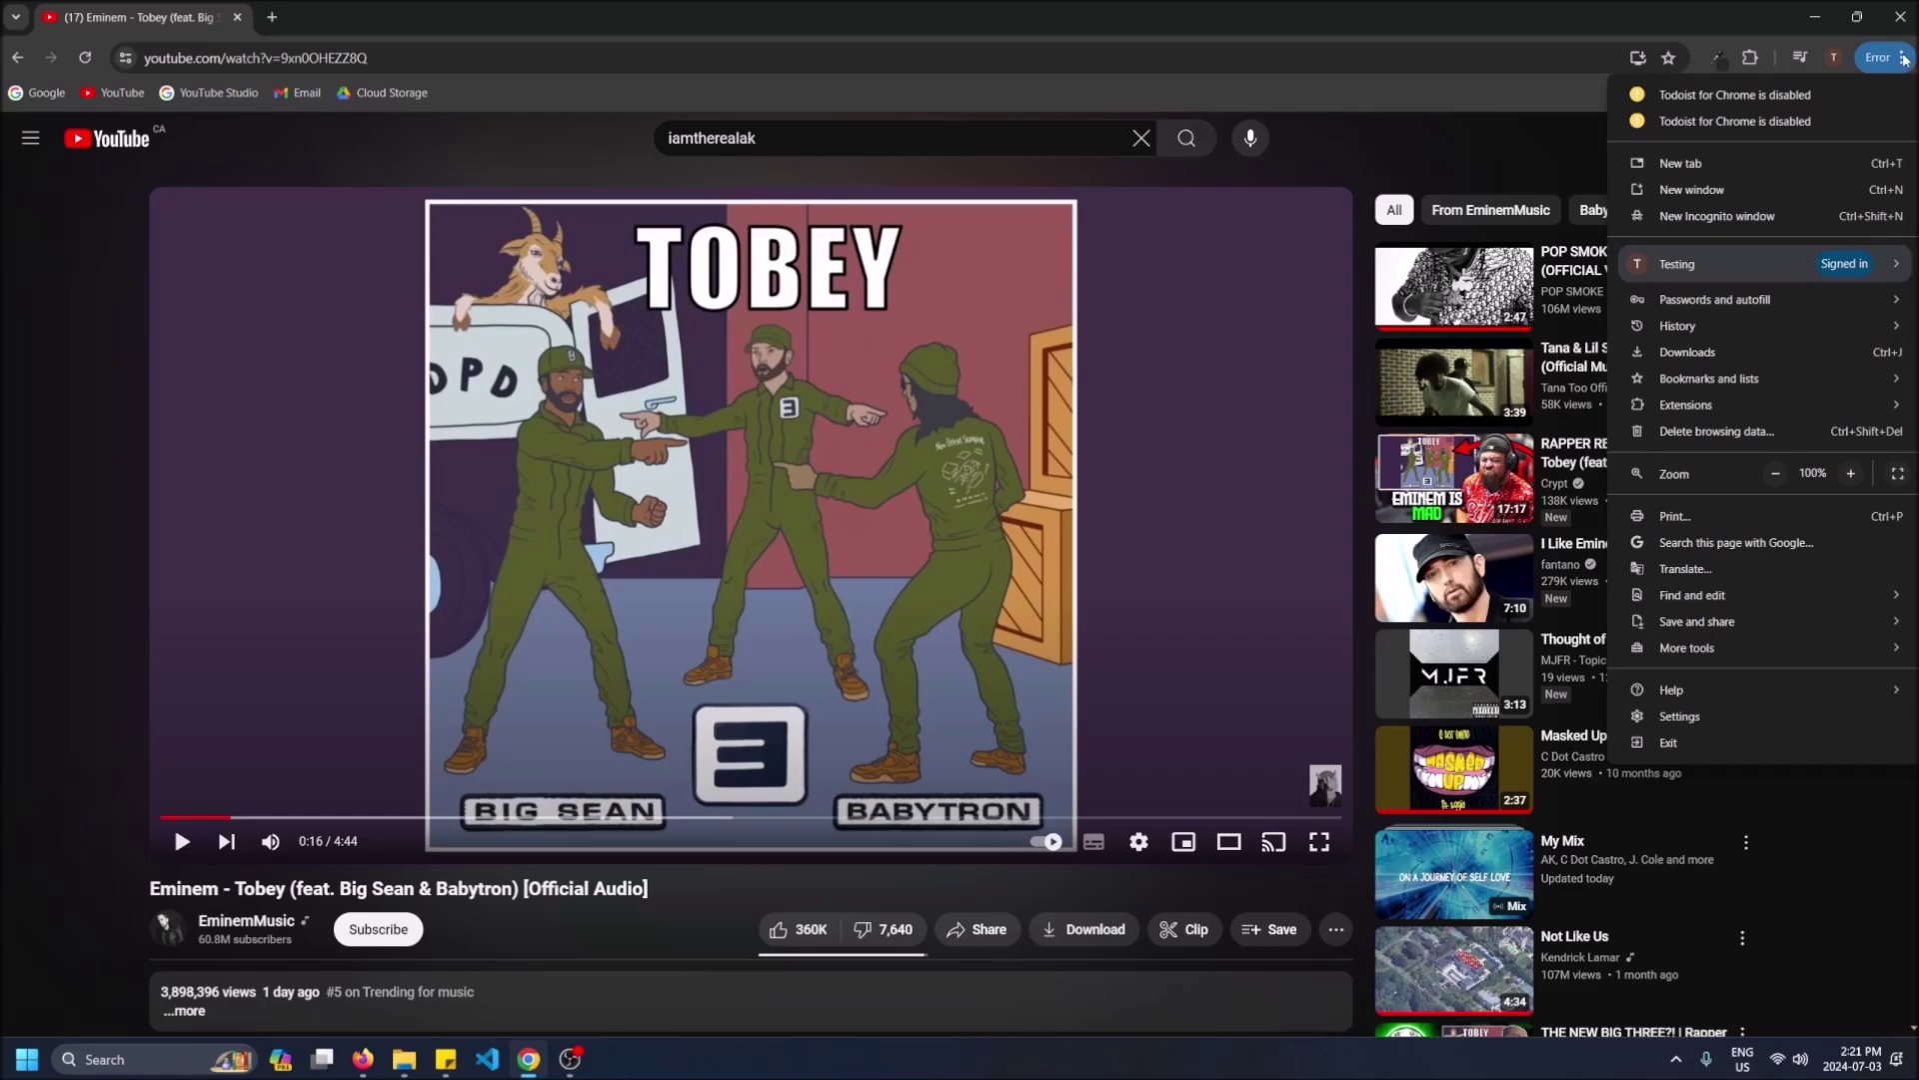
mouse_move(1729, 409)
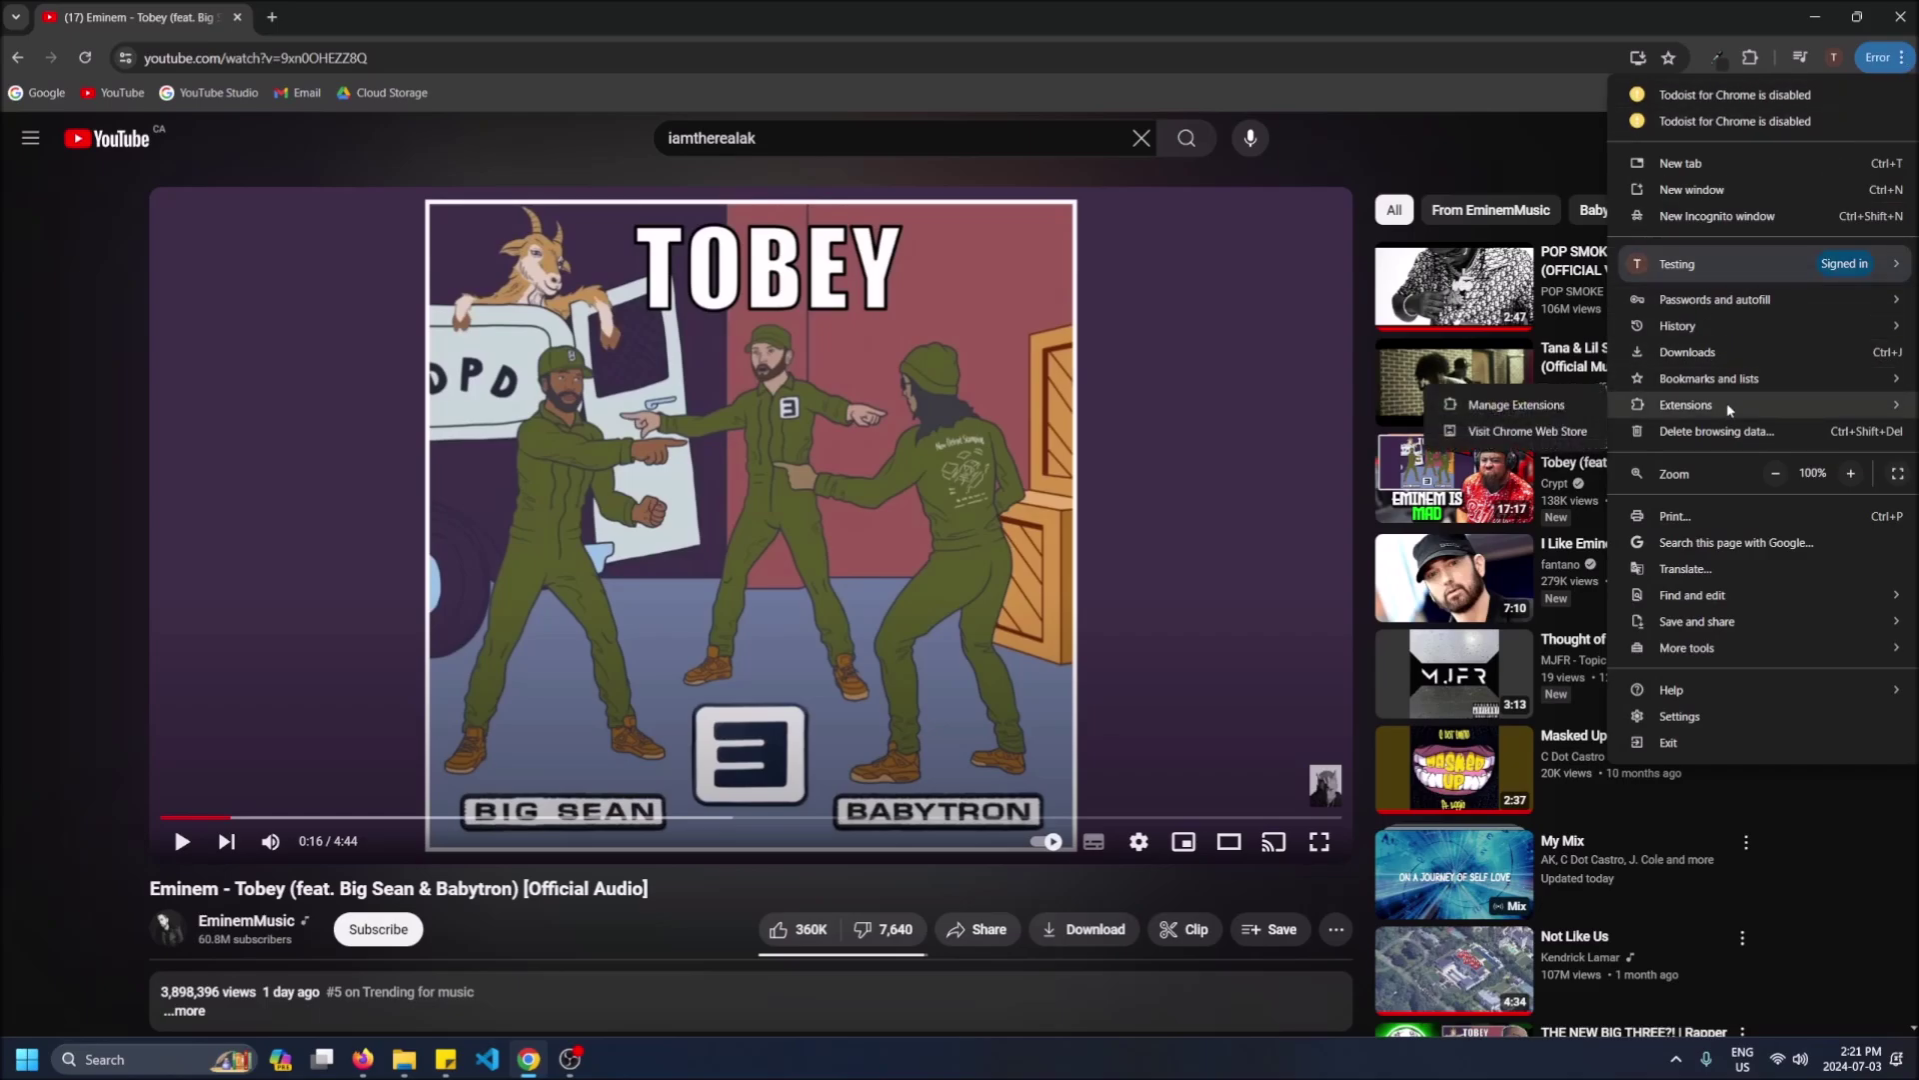
Step: Open the Chrome Web Store in a new tab and the Manage Extensions page
left_click(1527, 432)
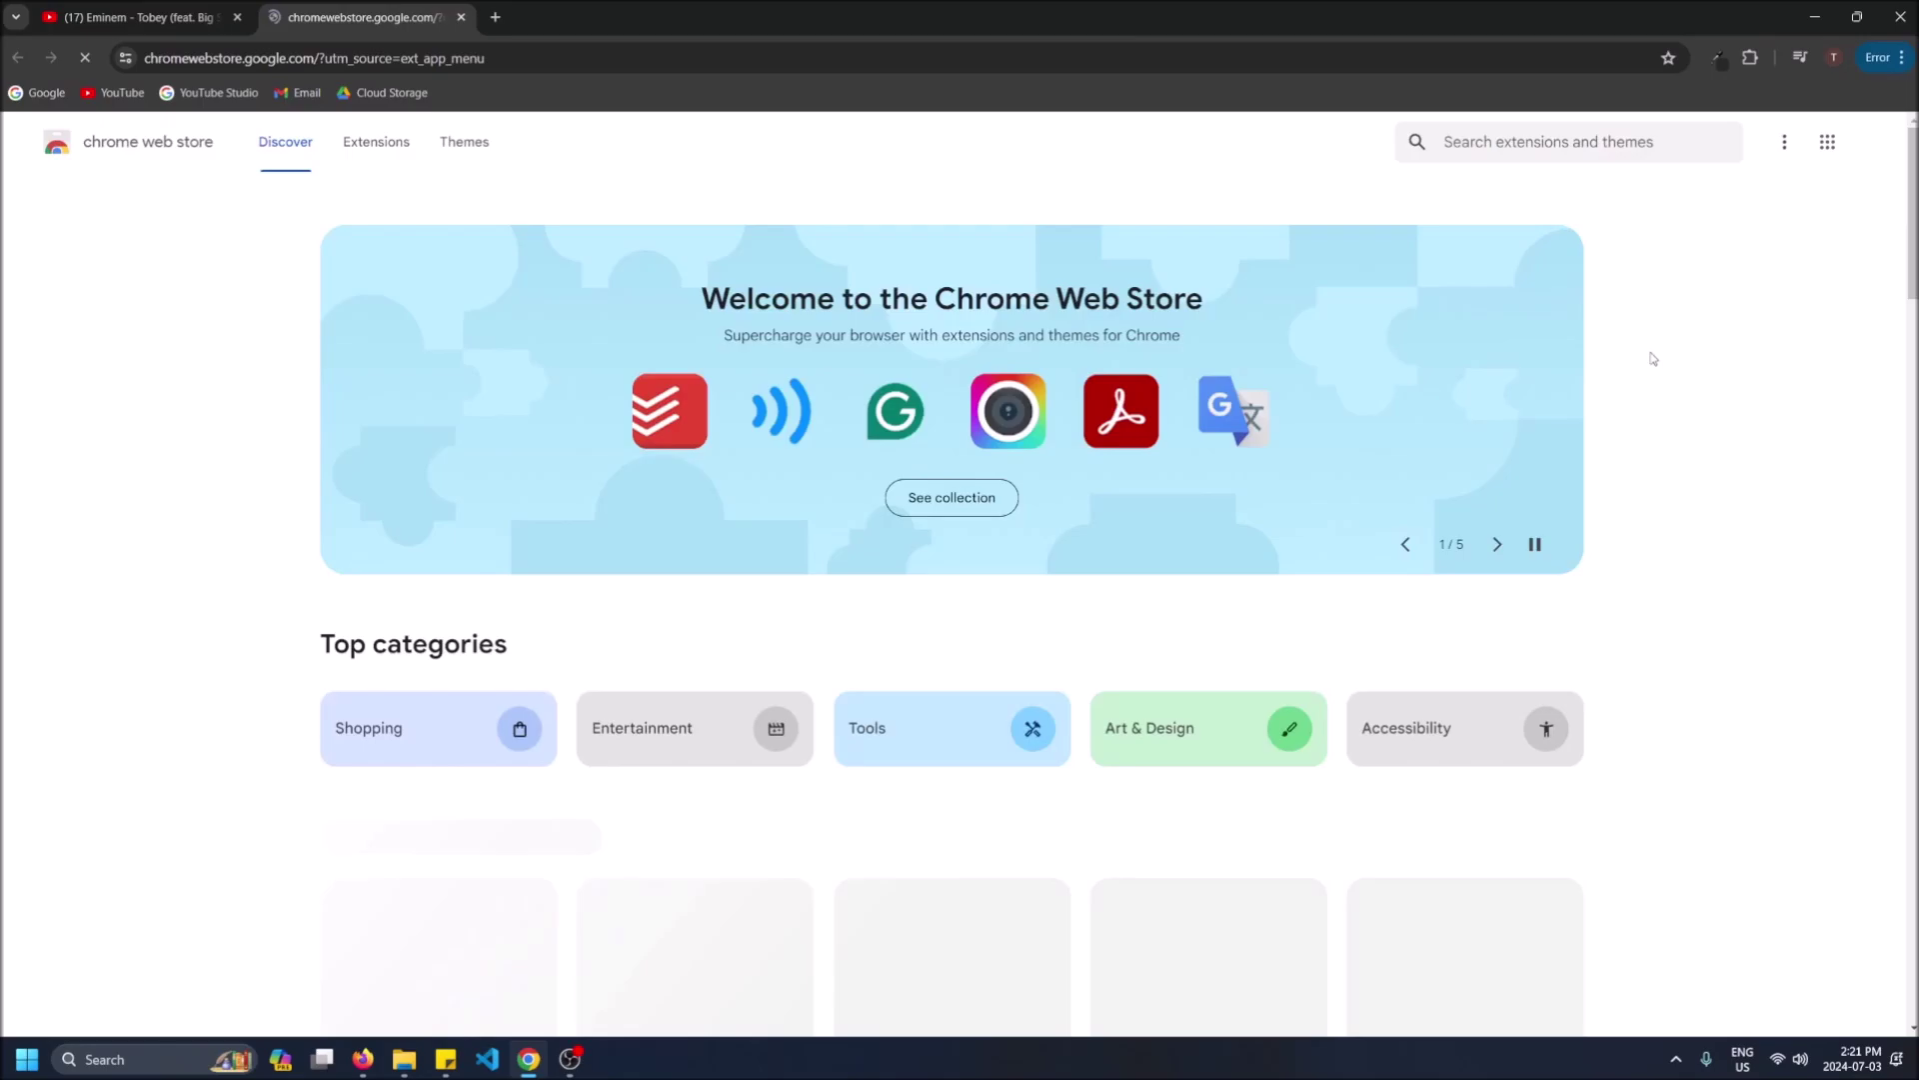
left_click(1904, 57)
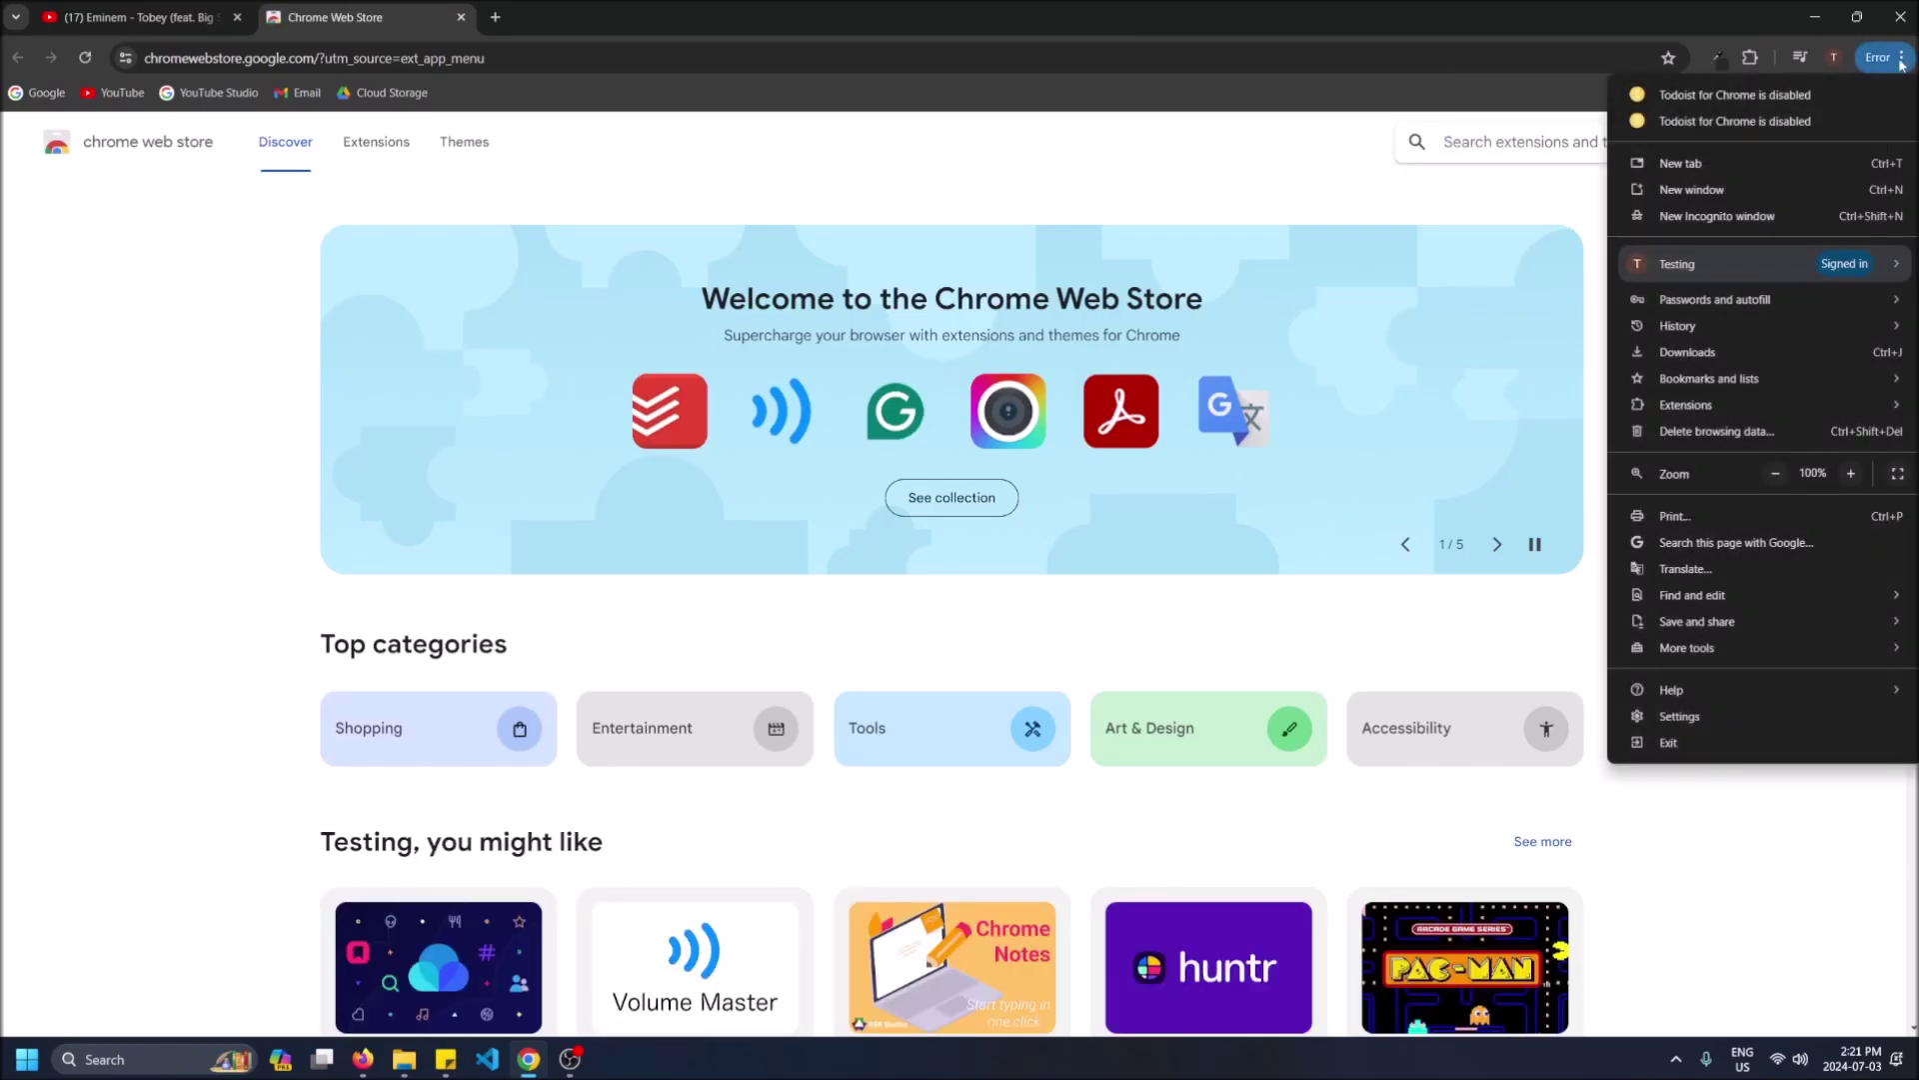
mouse_move(1690, 405)
left_click(1558, 408)
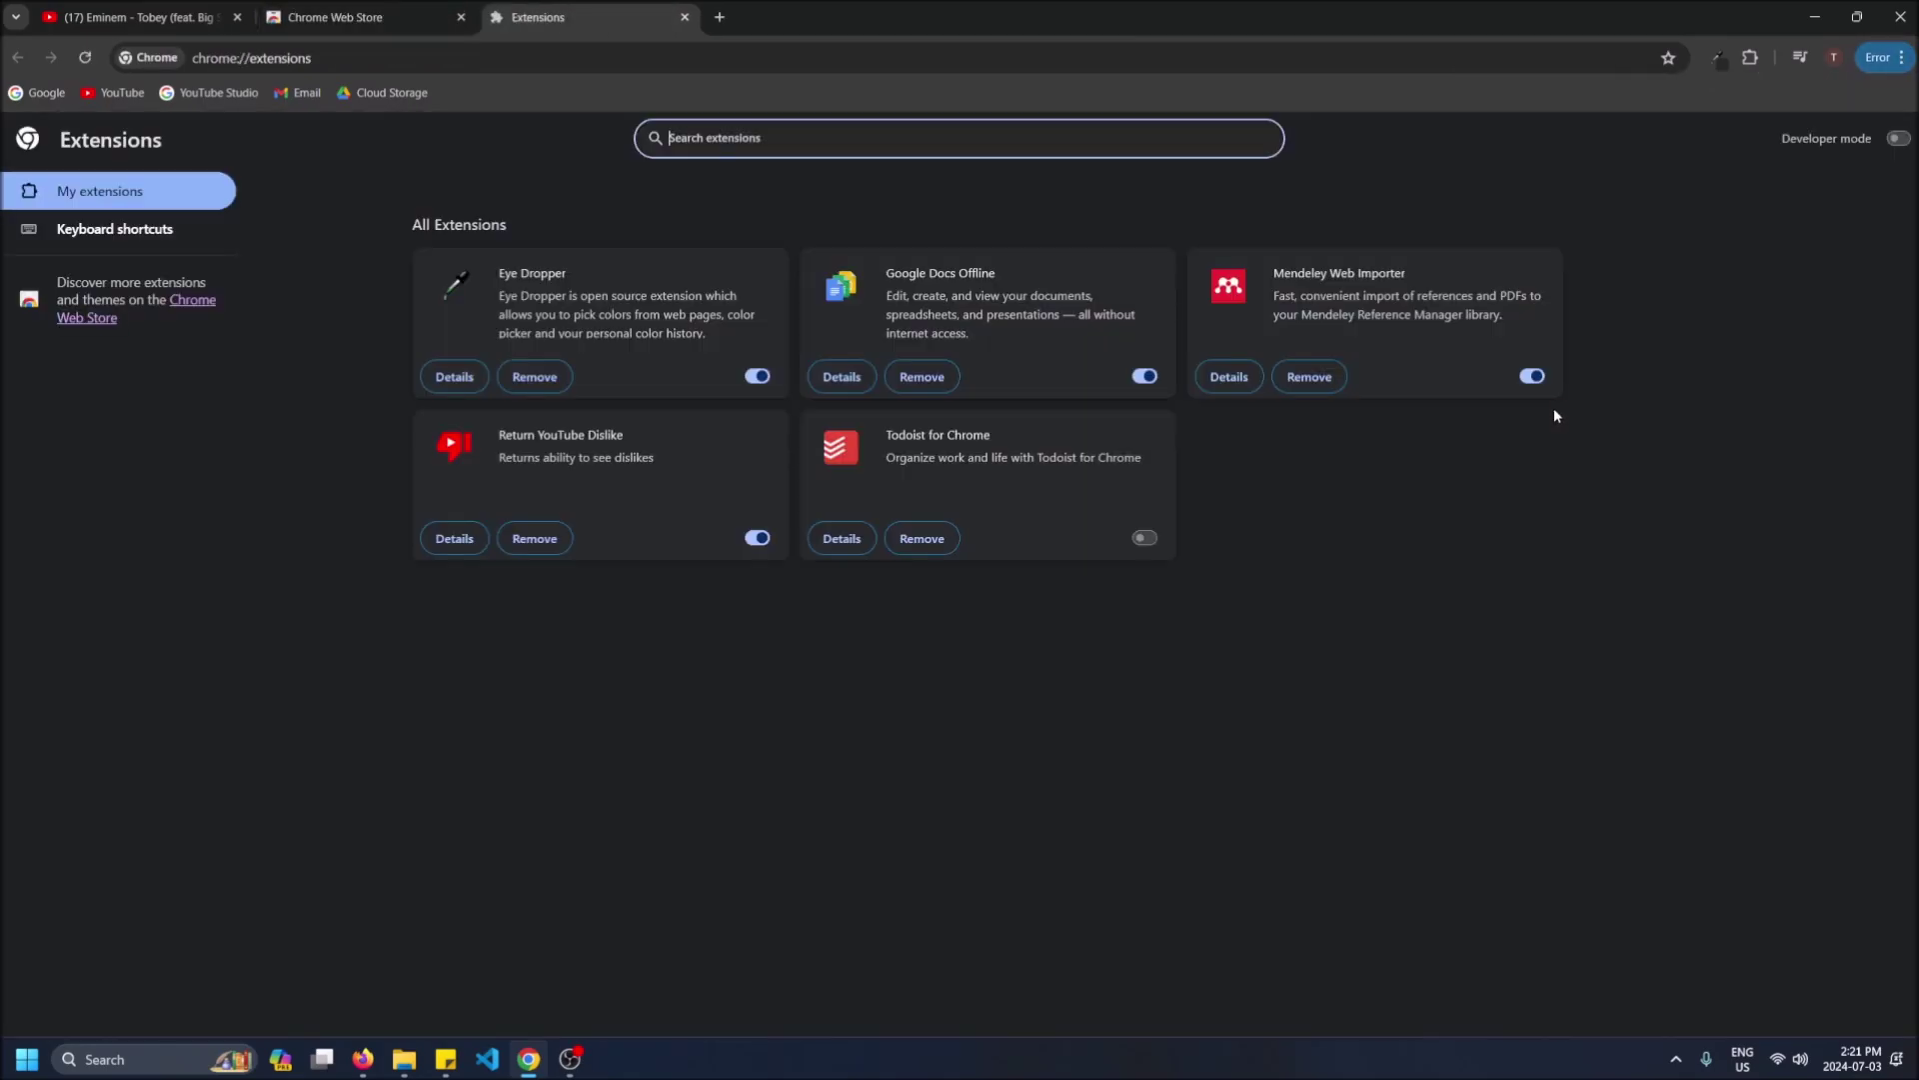
Step: Go to the Chrome Web Store from the extensions page, close that tab, and focus the store search
left_click(203, 304)
left_click(686, 17)
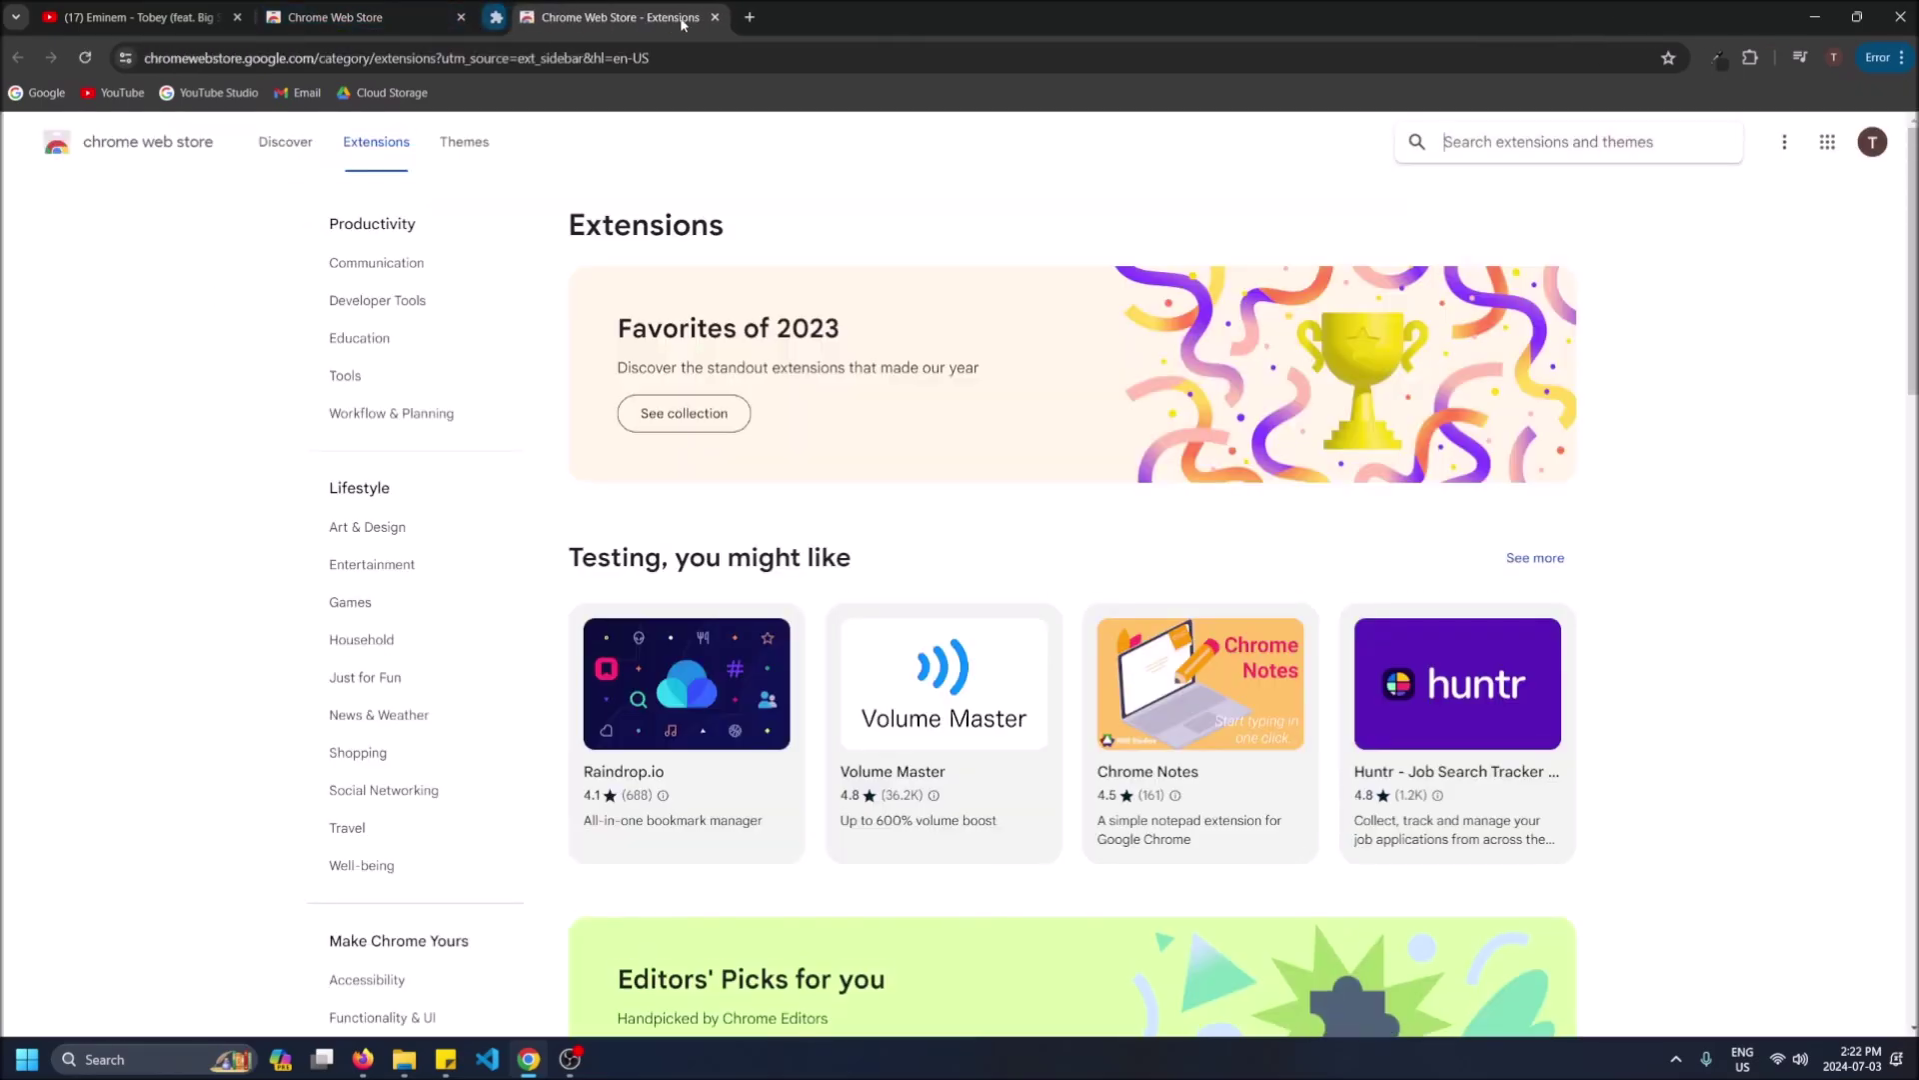
left_click(525, 58)
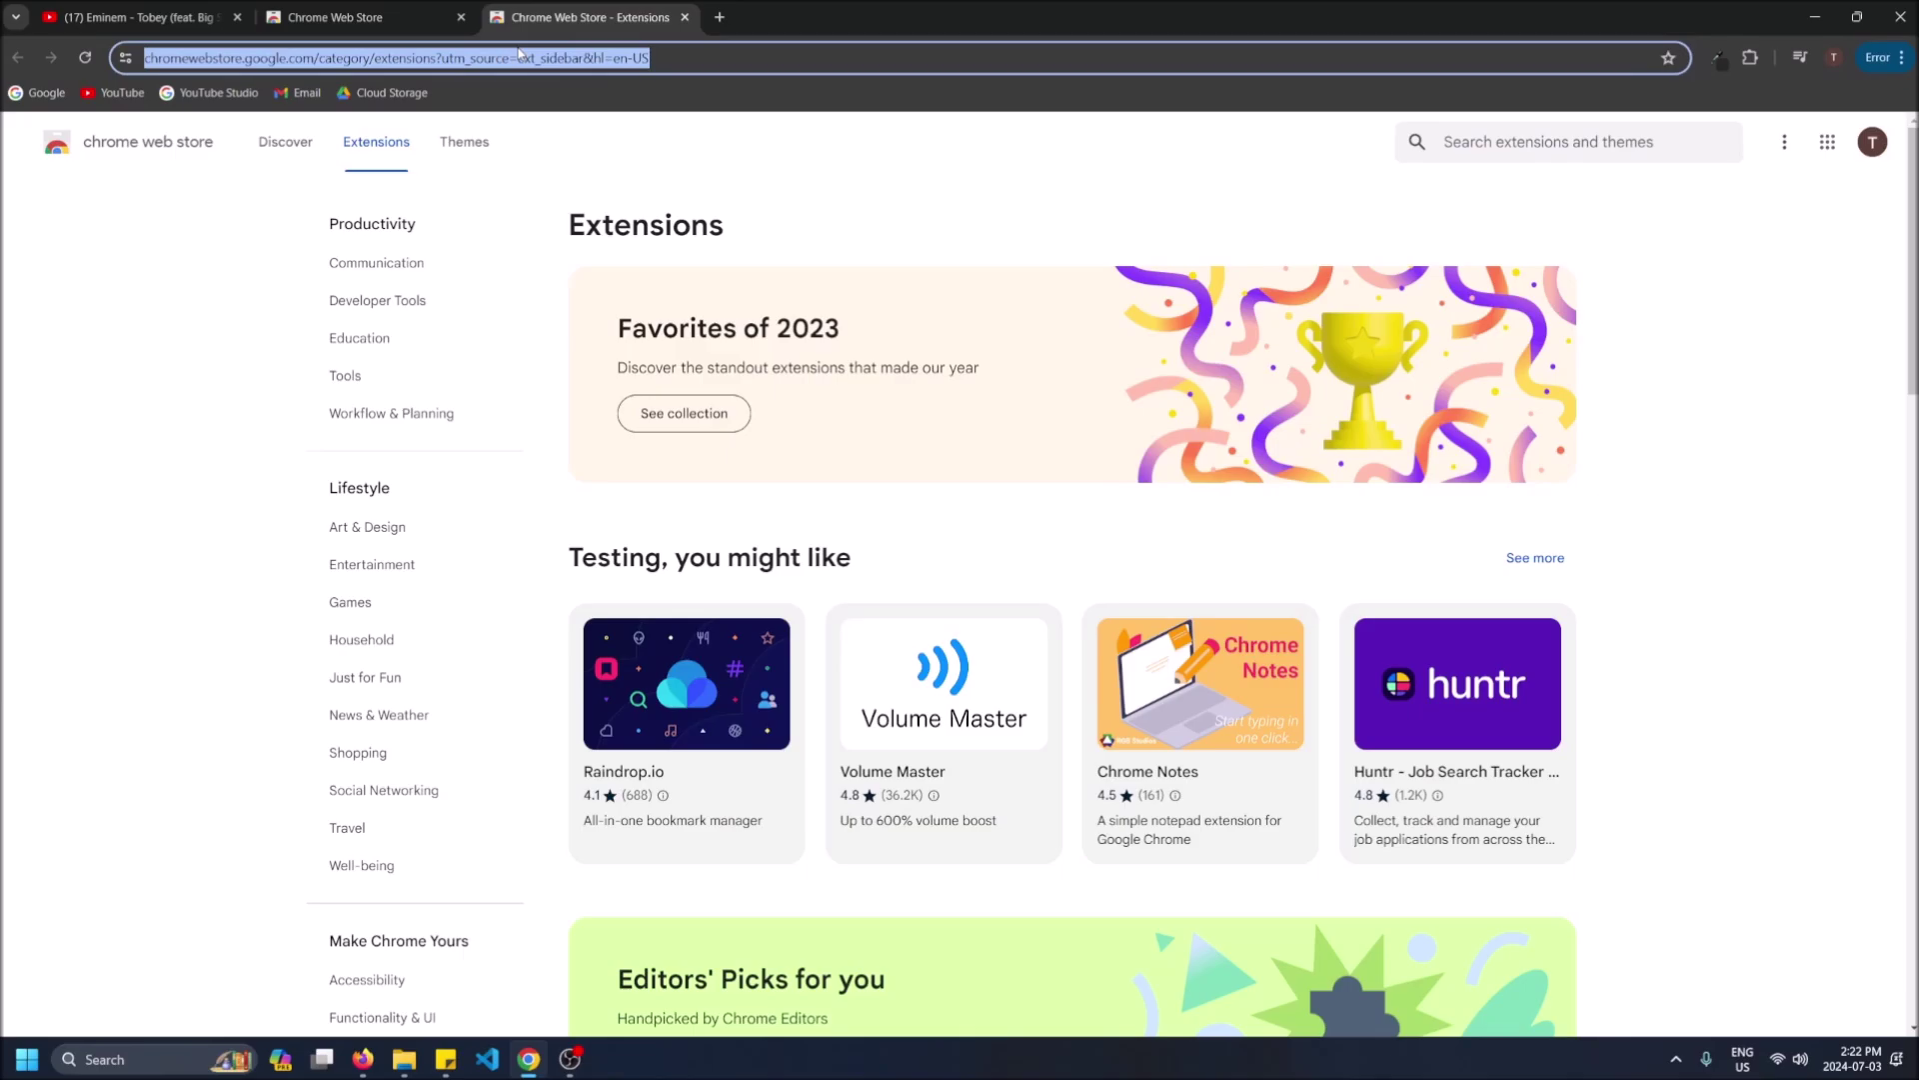
left_click(572, 88)
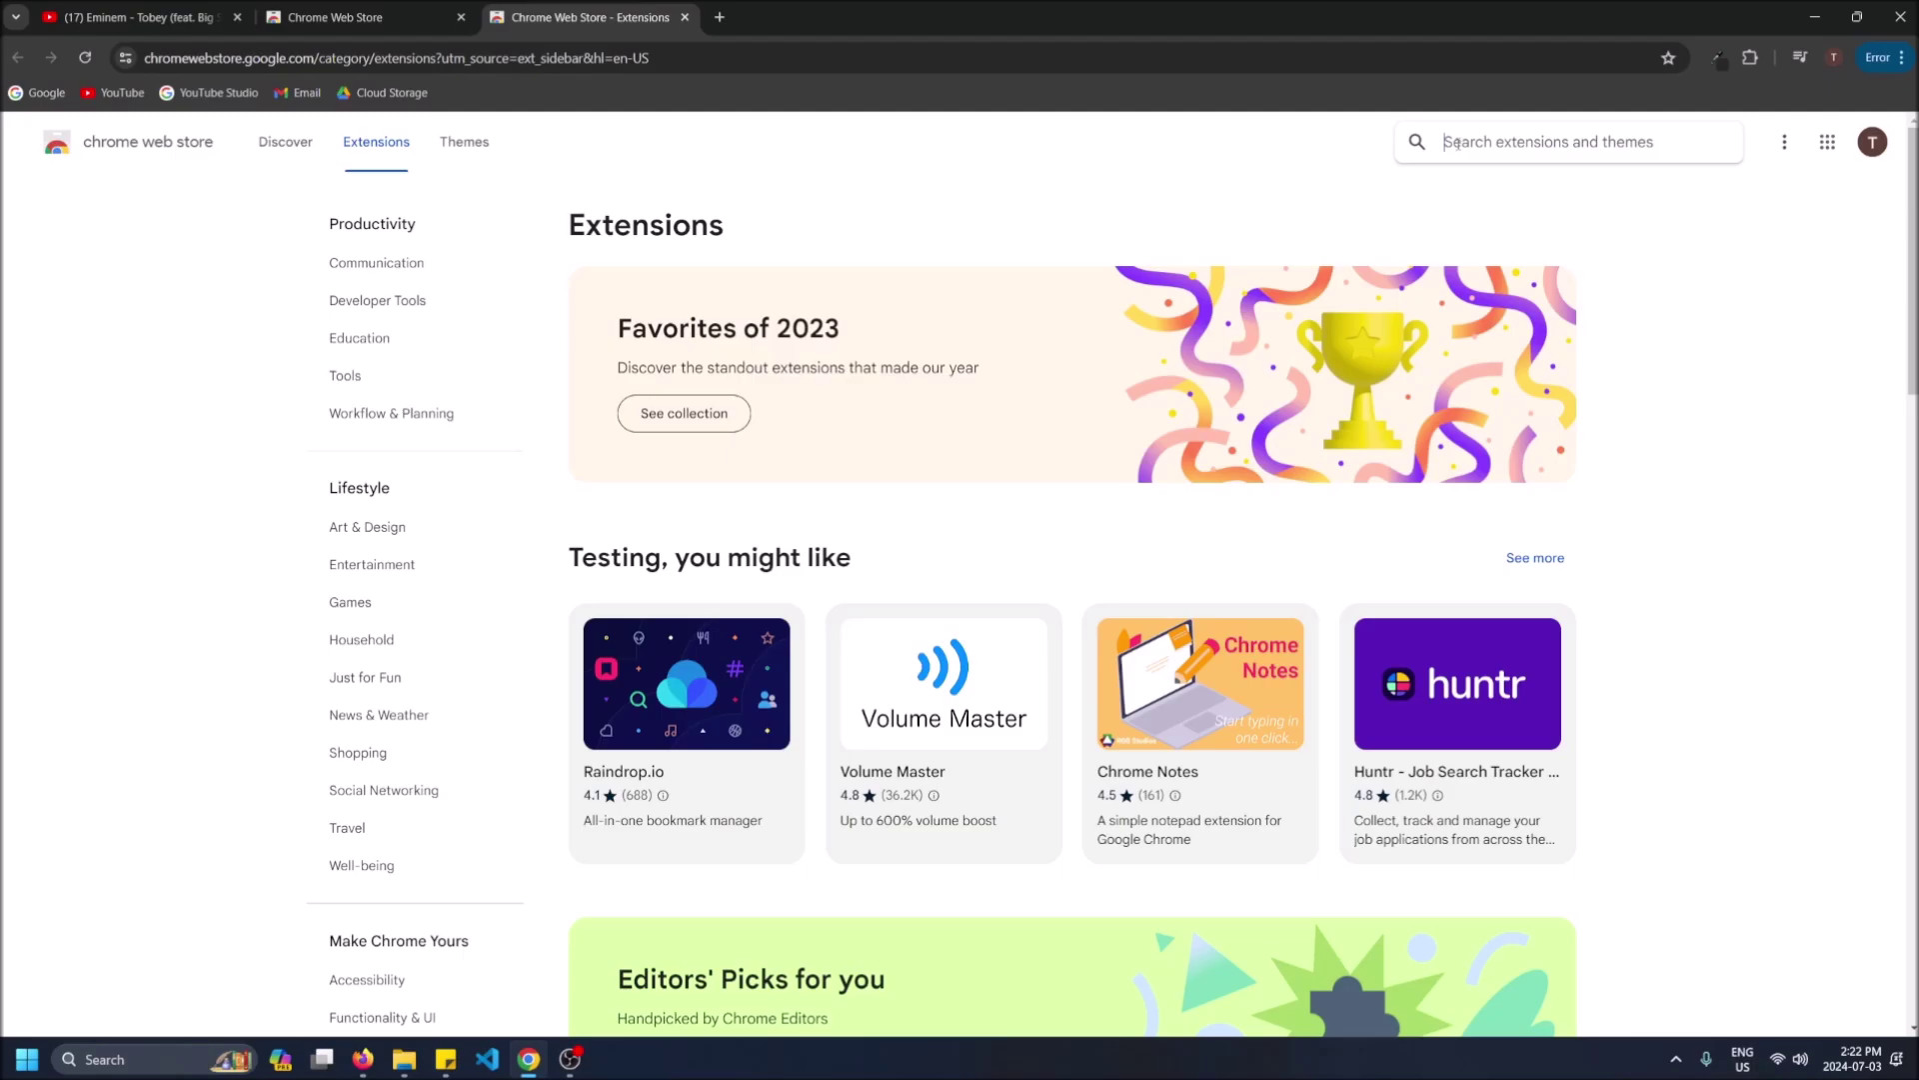
Step: Search the store for 'shaza' and open the 'Shazam: Find song names from your browser' listing
type("shaza")
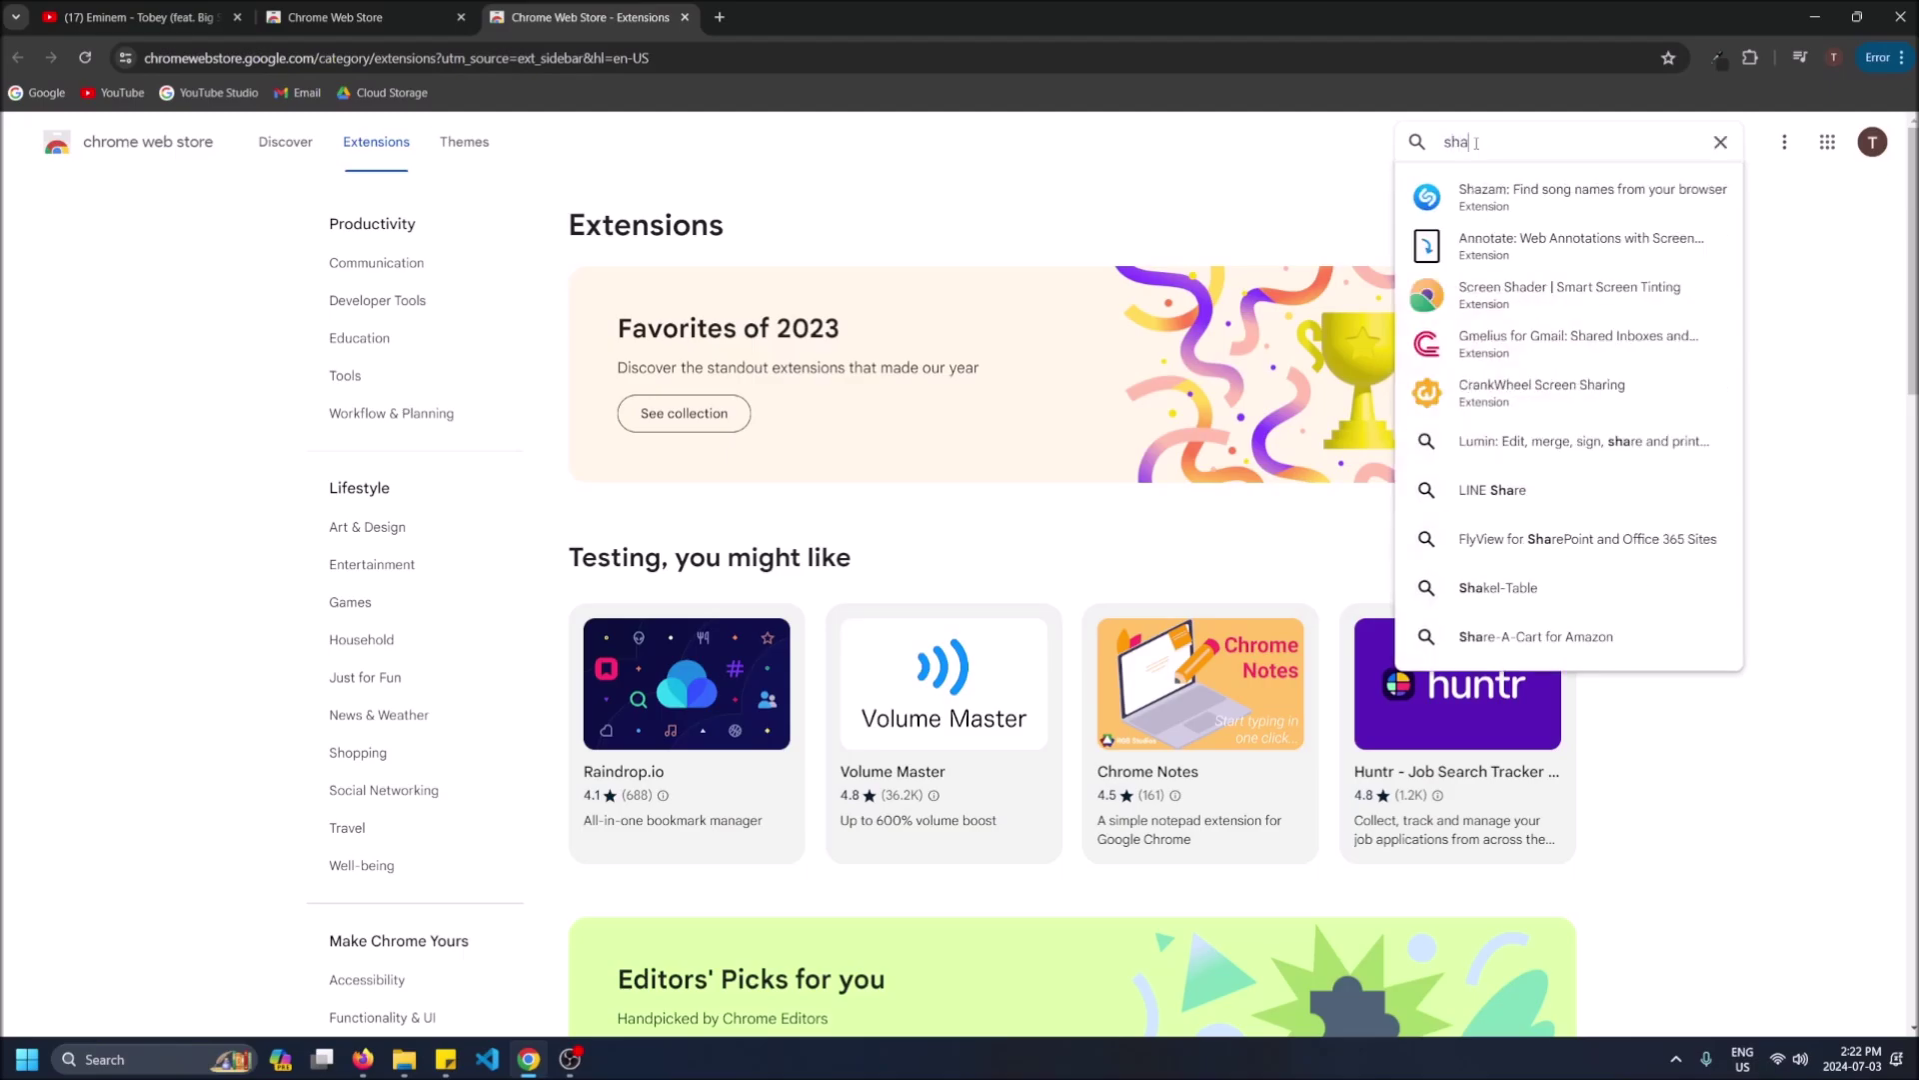
left_click(1477, 205)
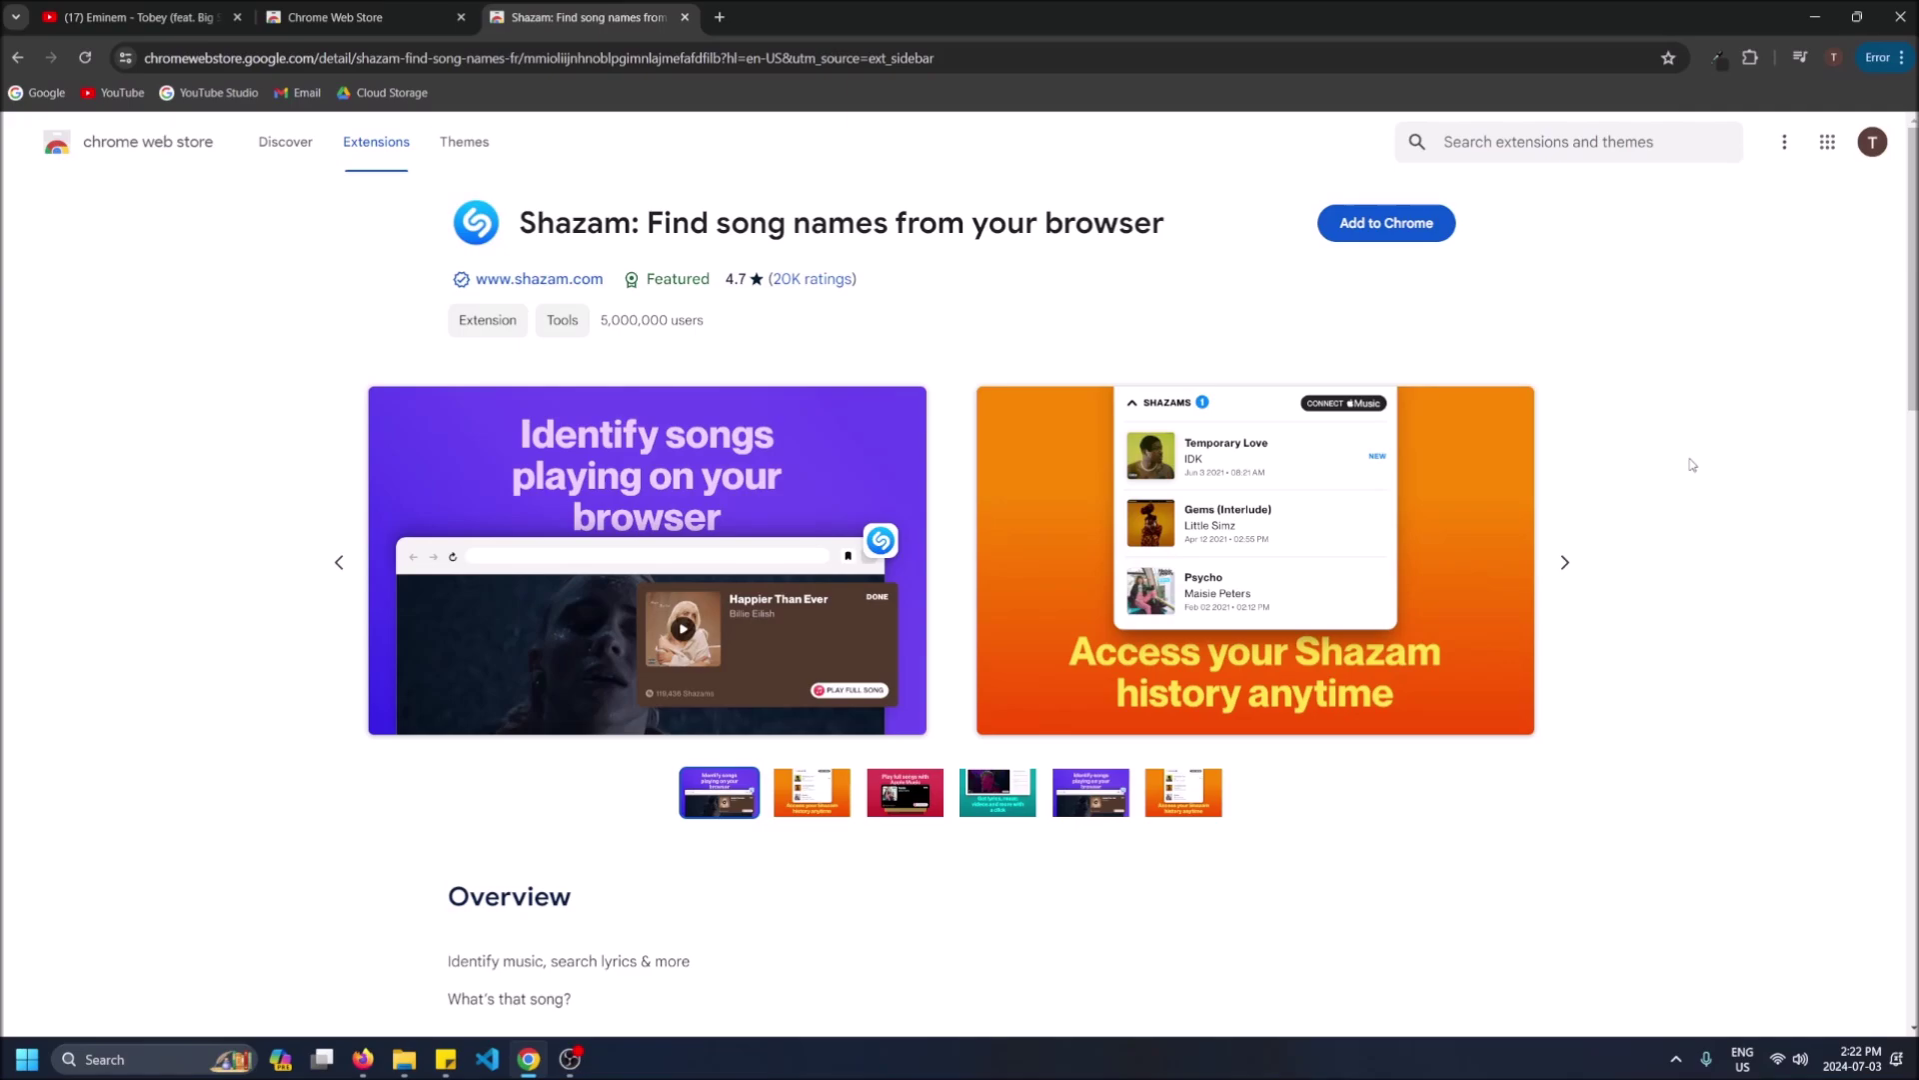
scroll(1190, 254, "down", 1)
scroll(1190, 254, "up", 1)
Step: Add the Shazam extension to Chrome and confirm the installation
left_click(1380, 236)
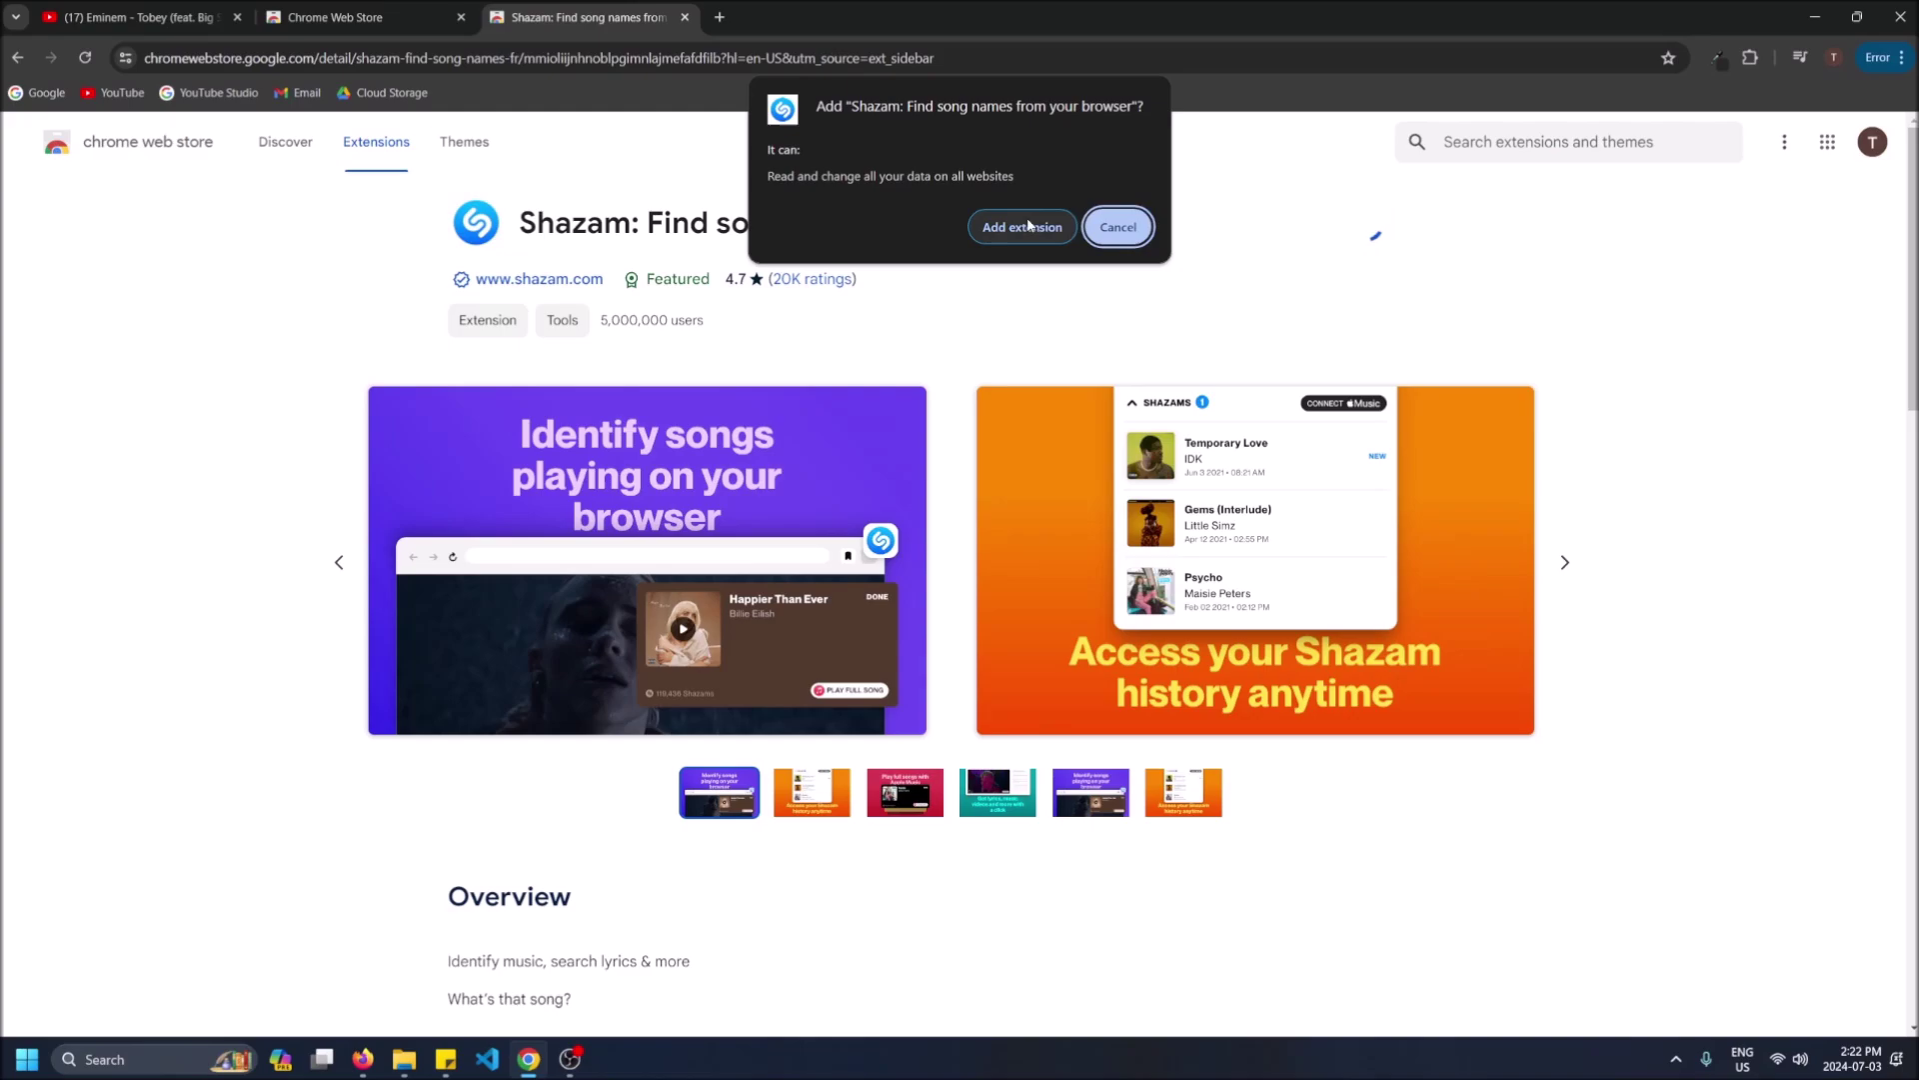
left_click(1026, 227)
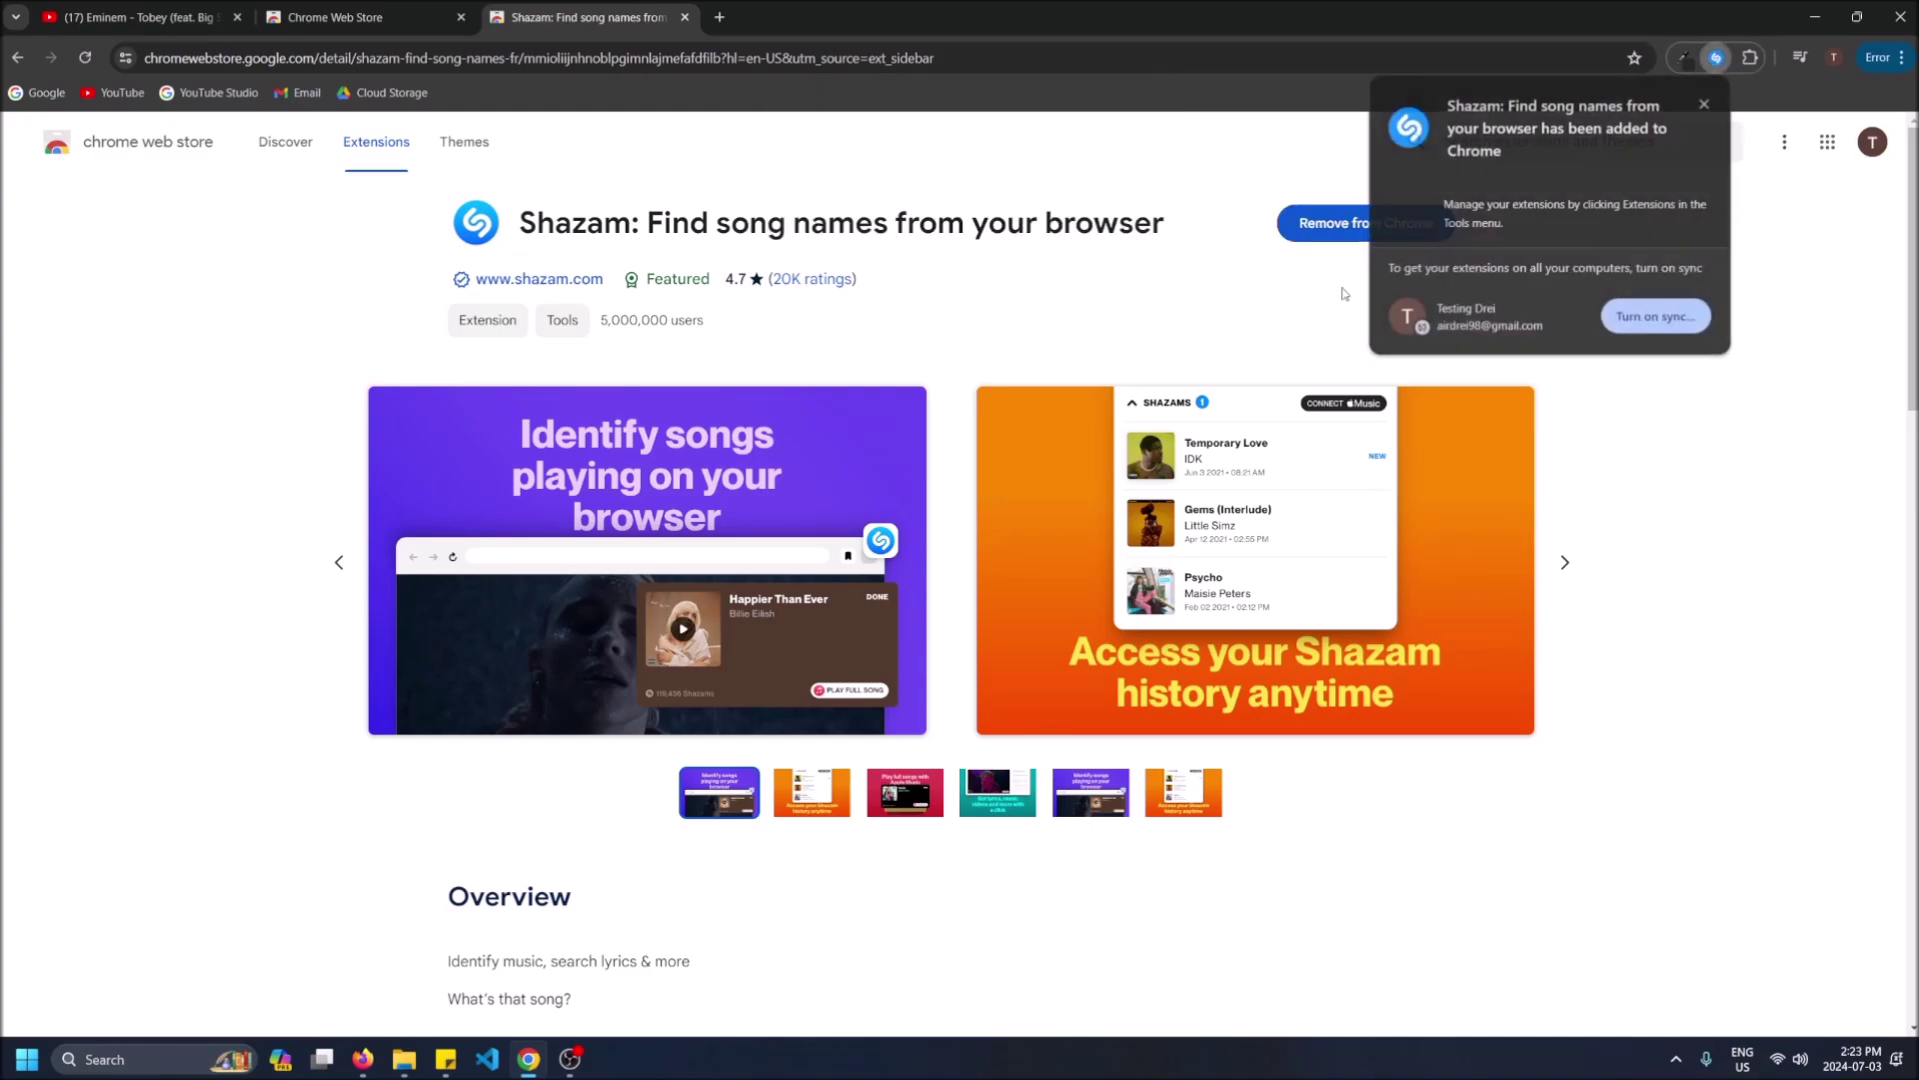
left_click(1704, 104)
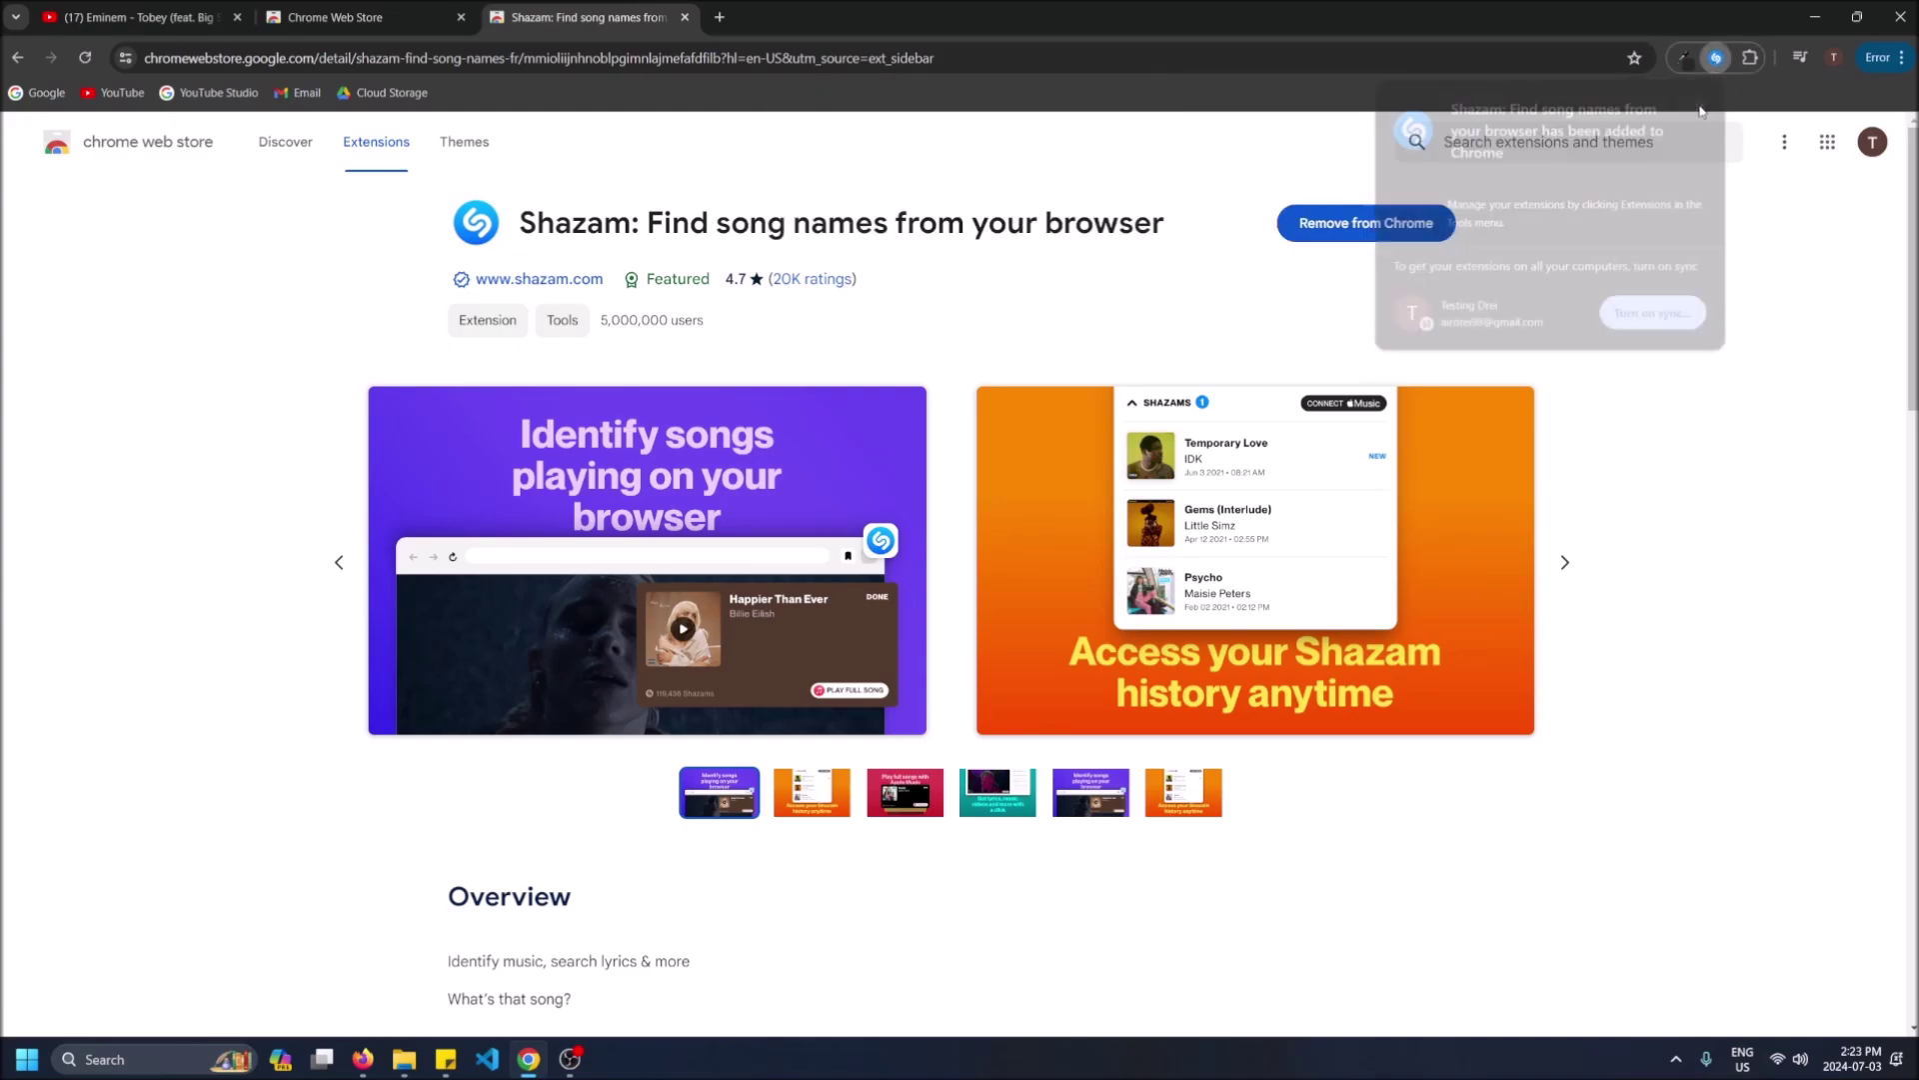
Step: Pin Shazam to the toolbar and return to the Eminem Tobey YouTube tab
left_click(1752, 63)
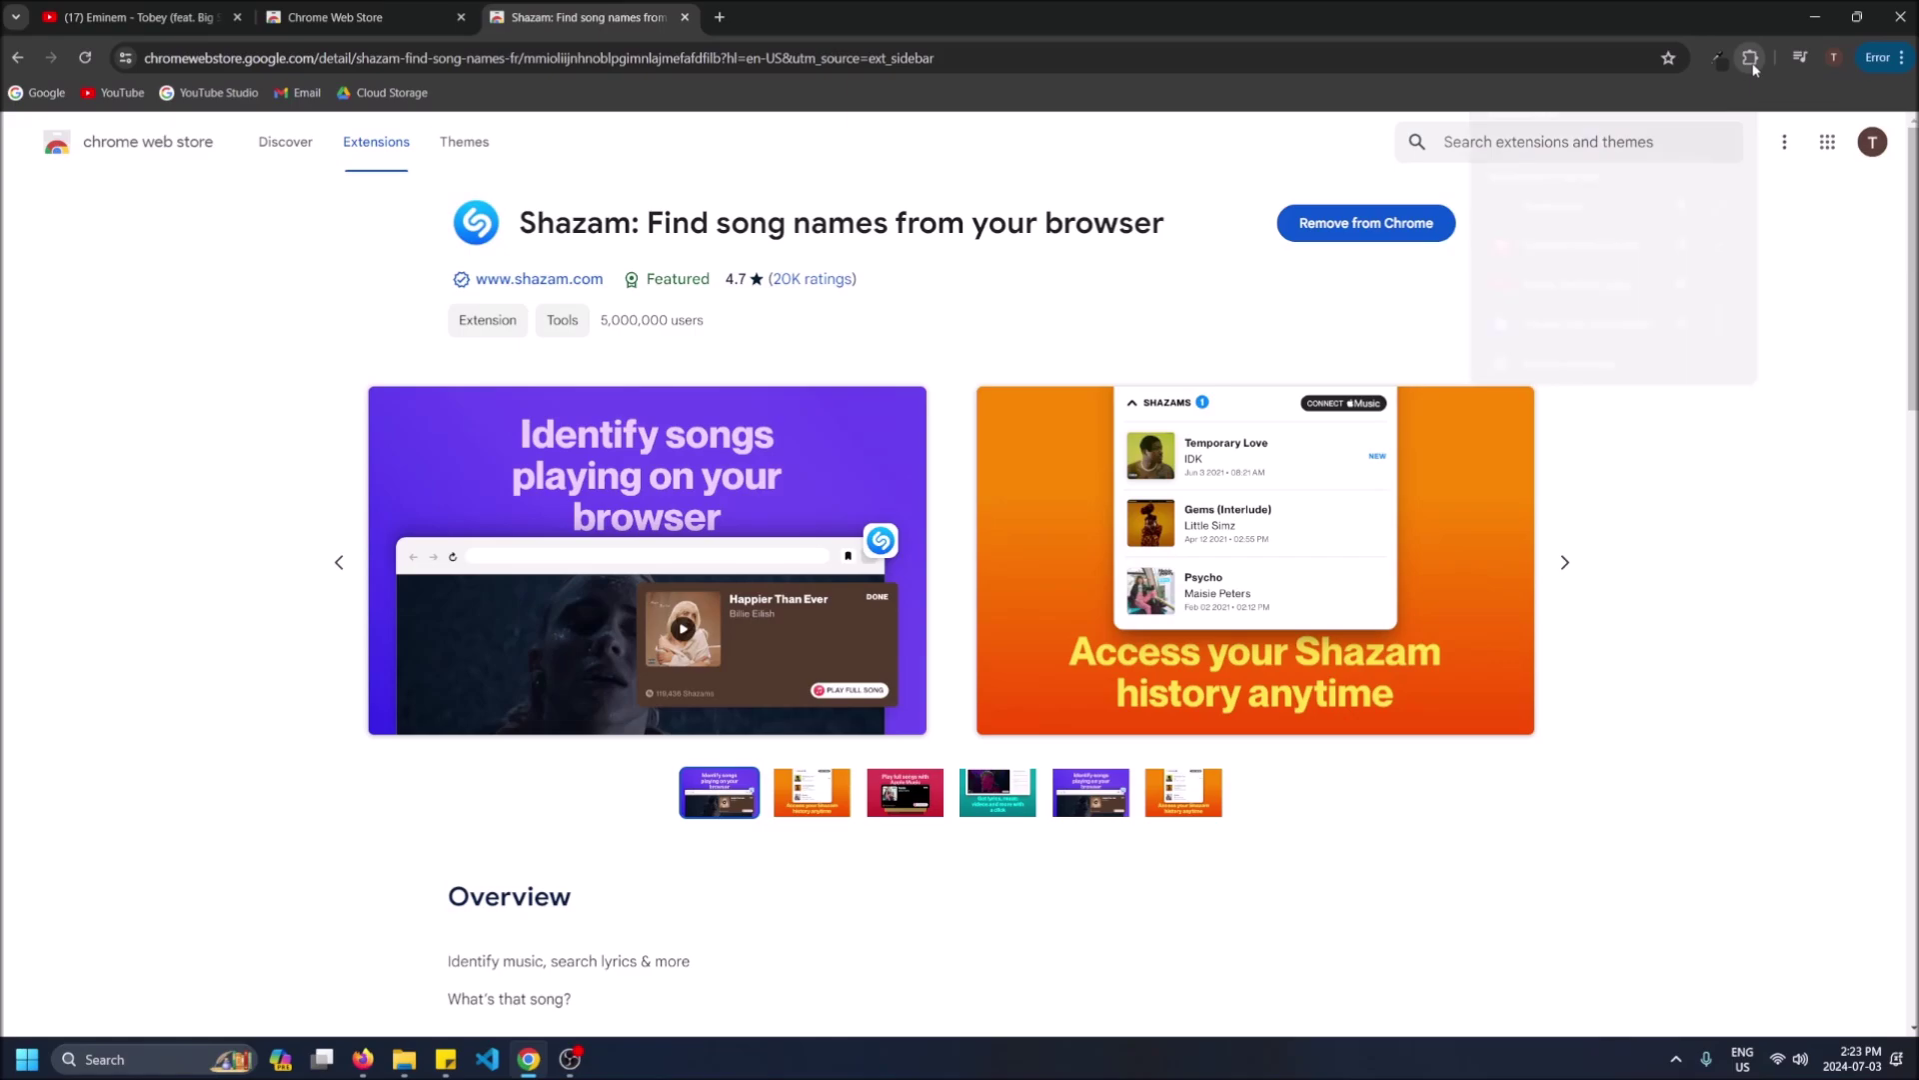
left_click(1683, 329)
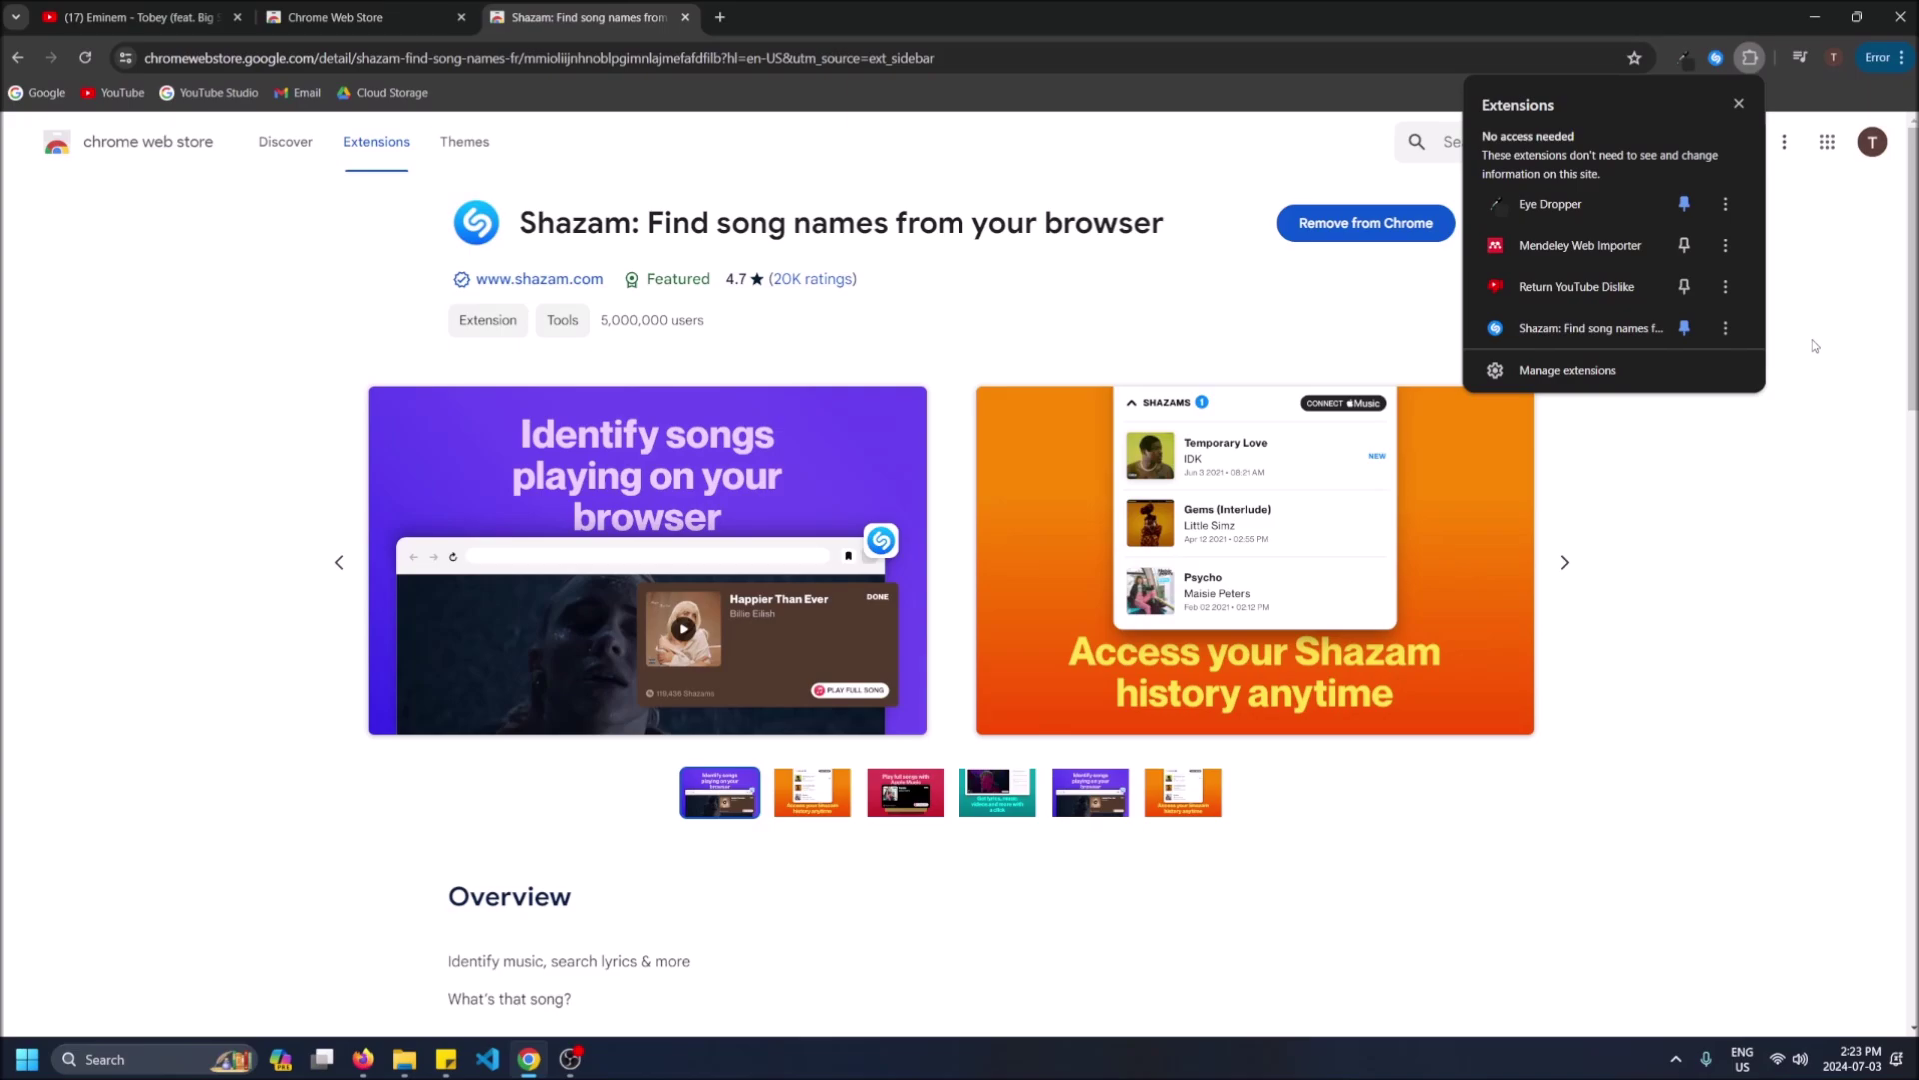
left_click(1826, 312)
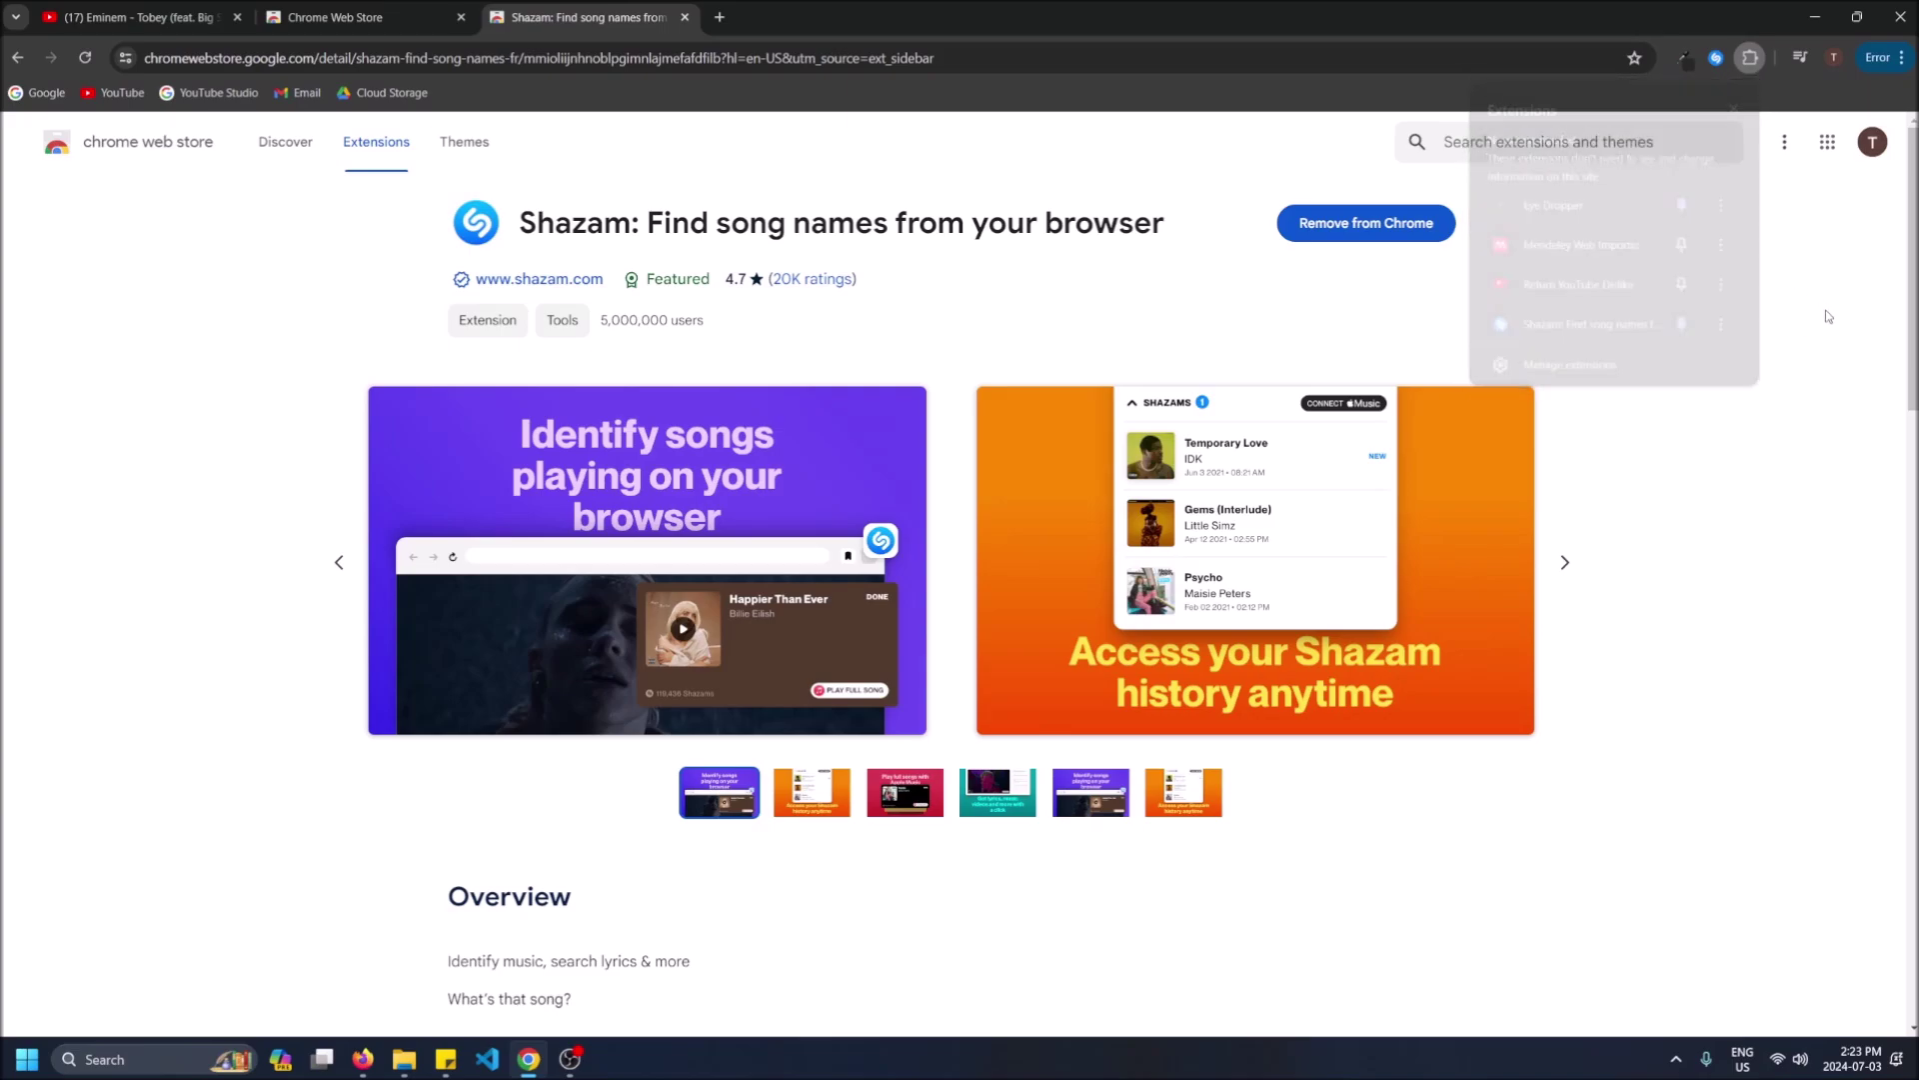
left_click(1751, 60)
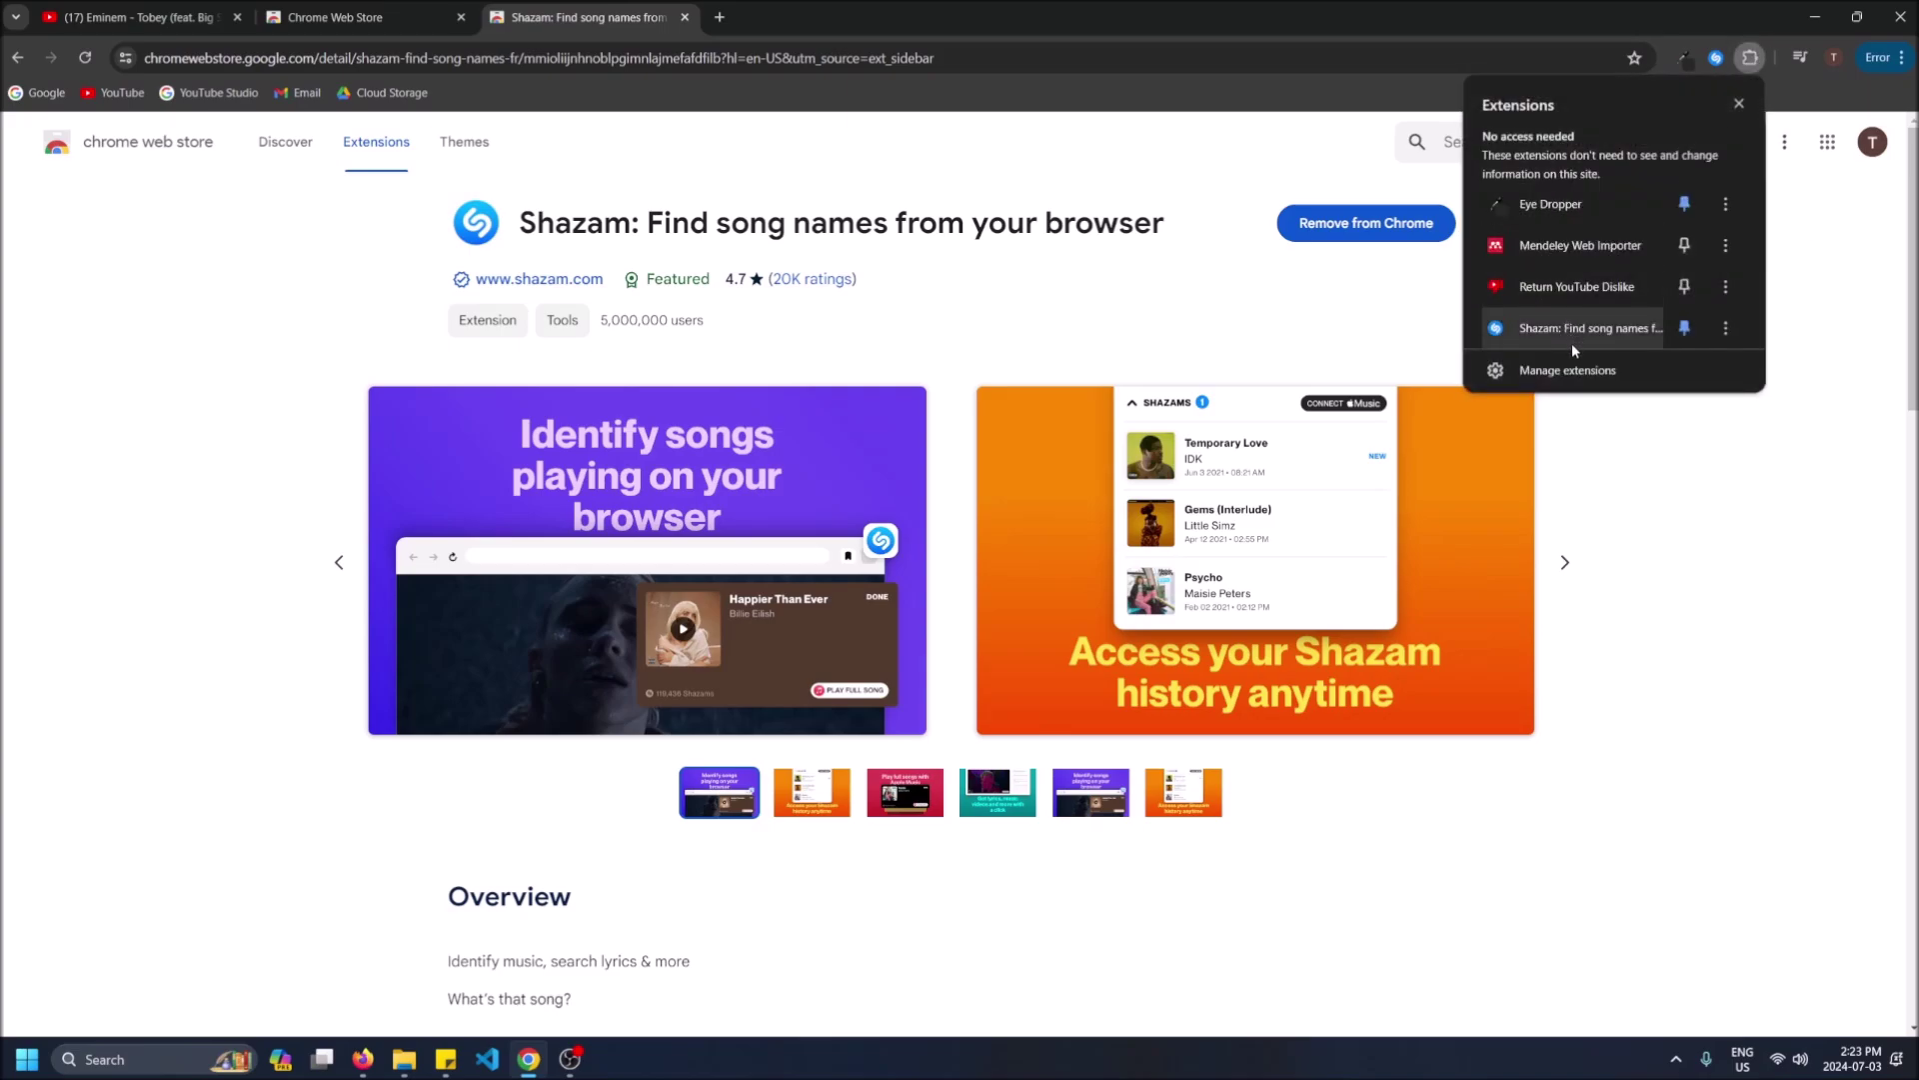
left_click(1716, 60)
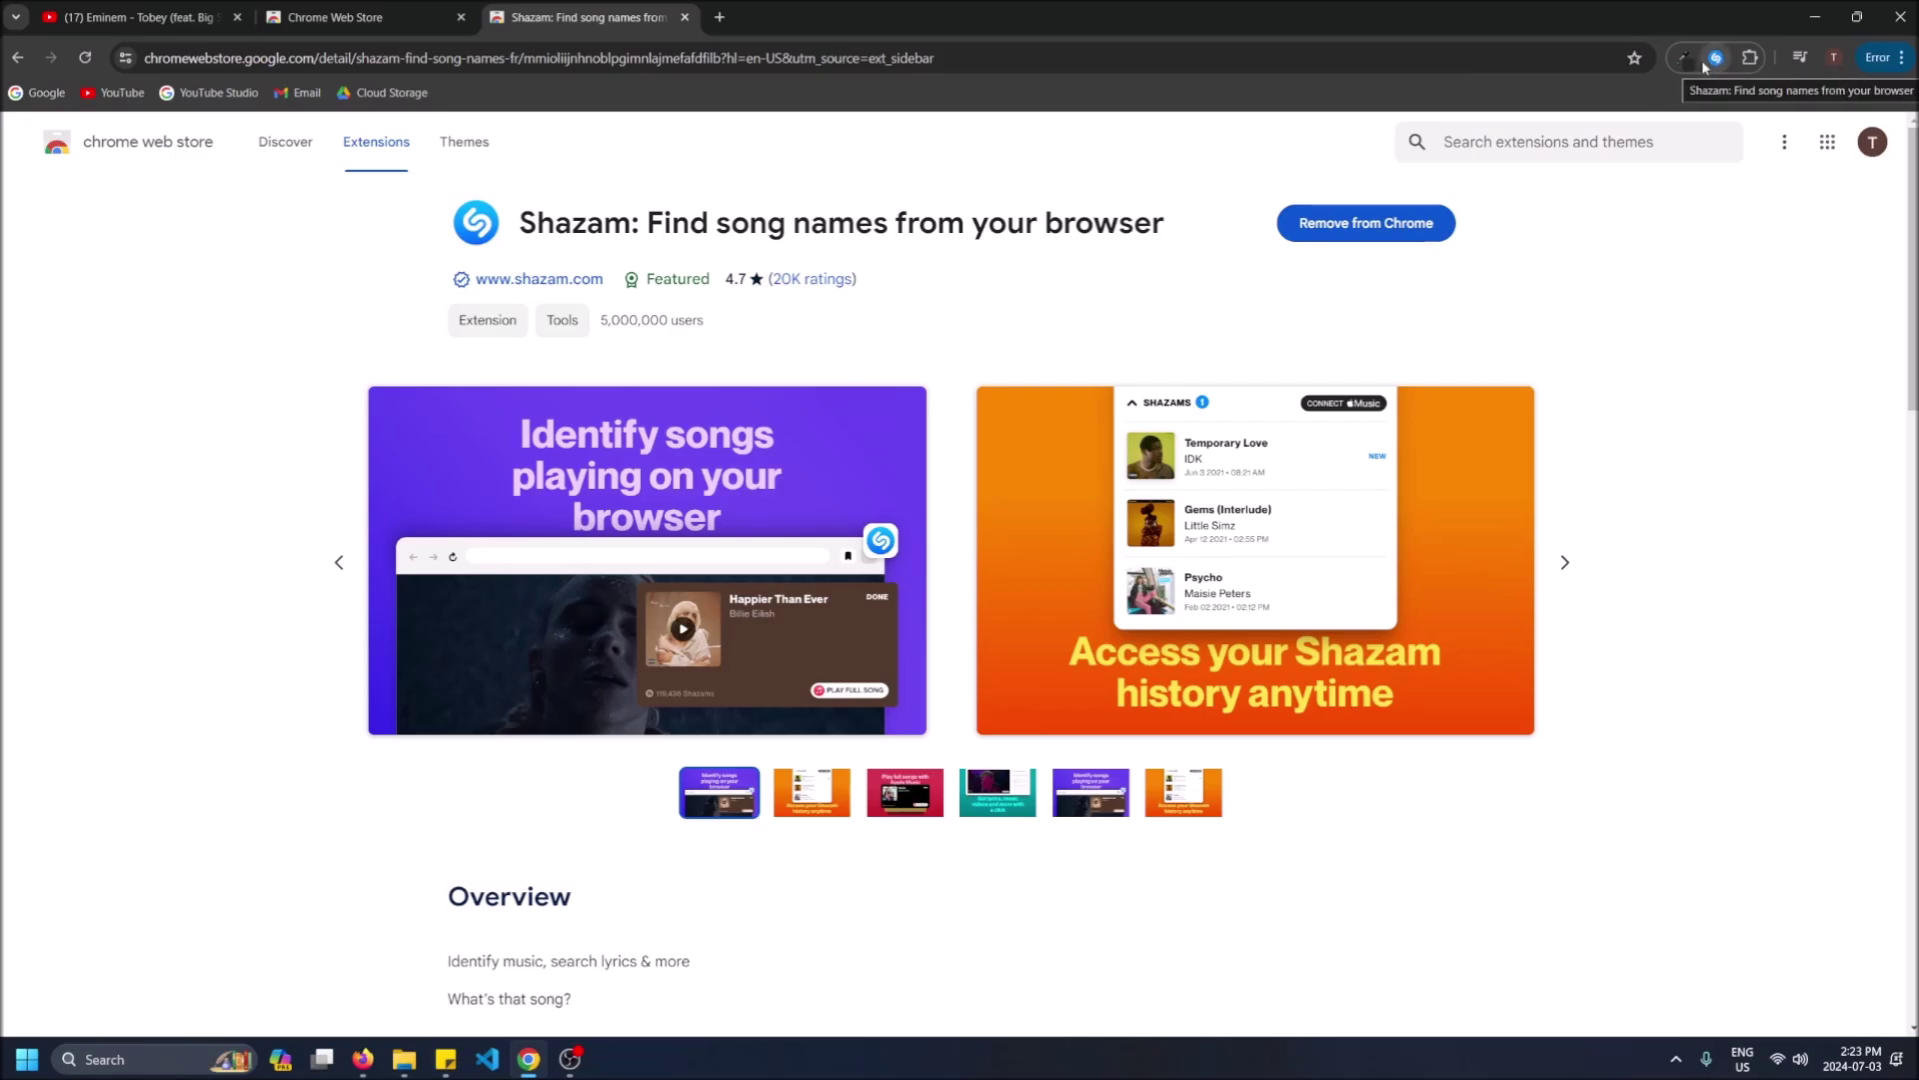
left_click(173, 18)
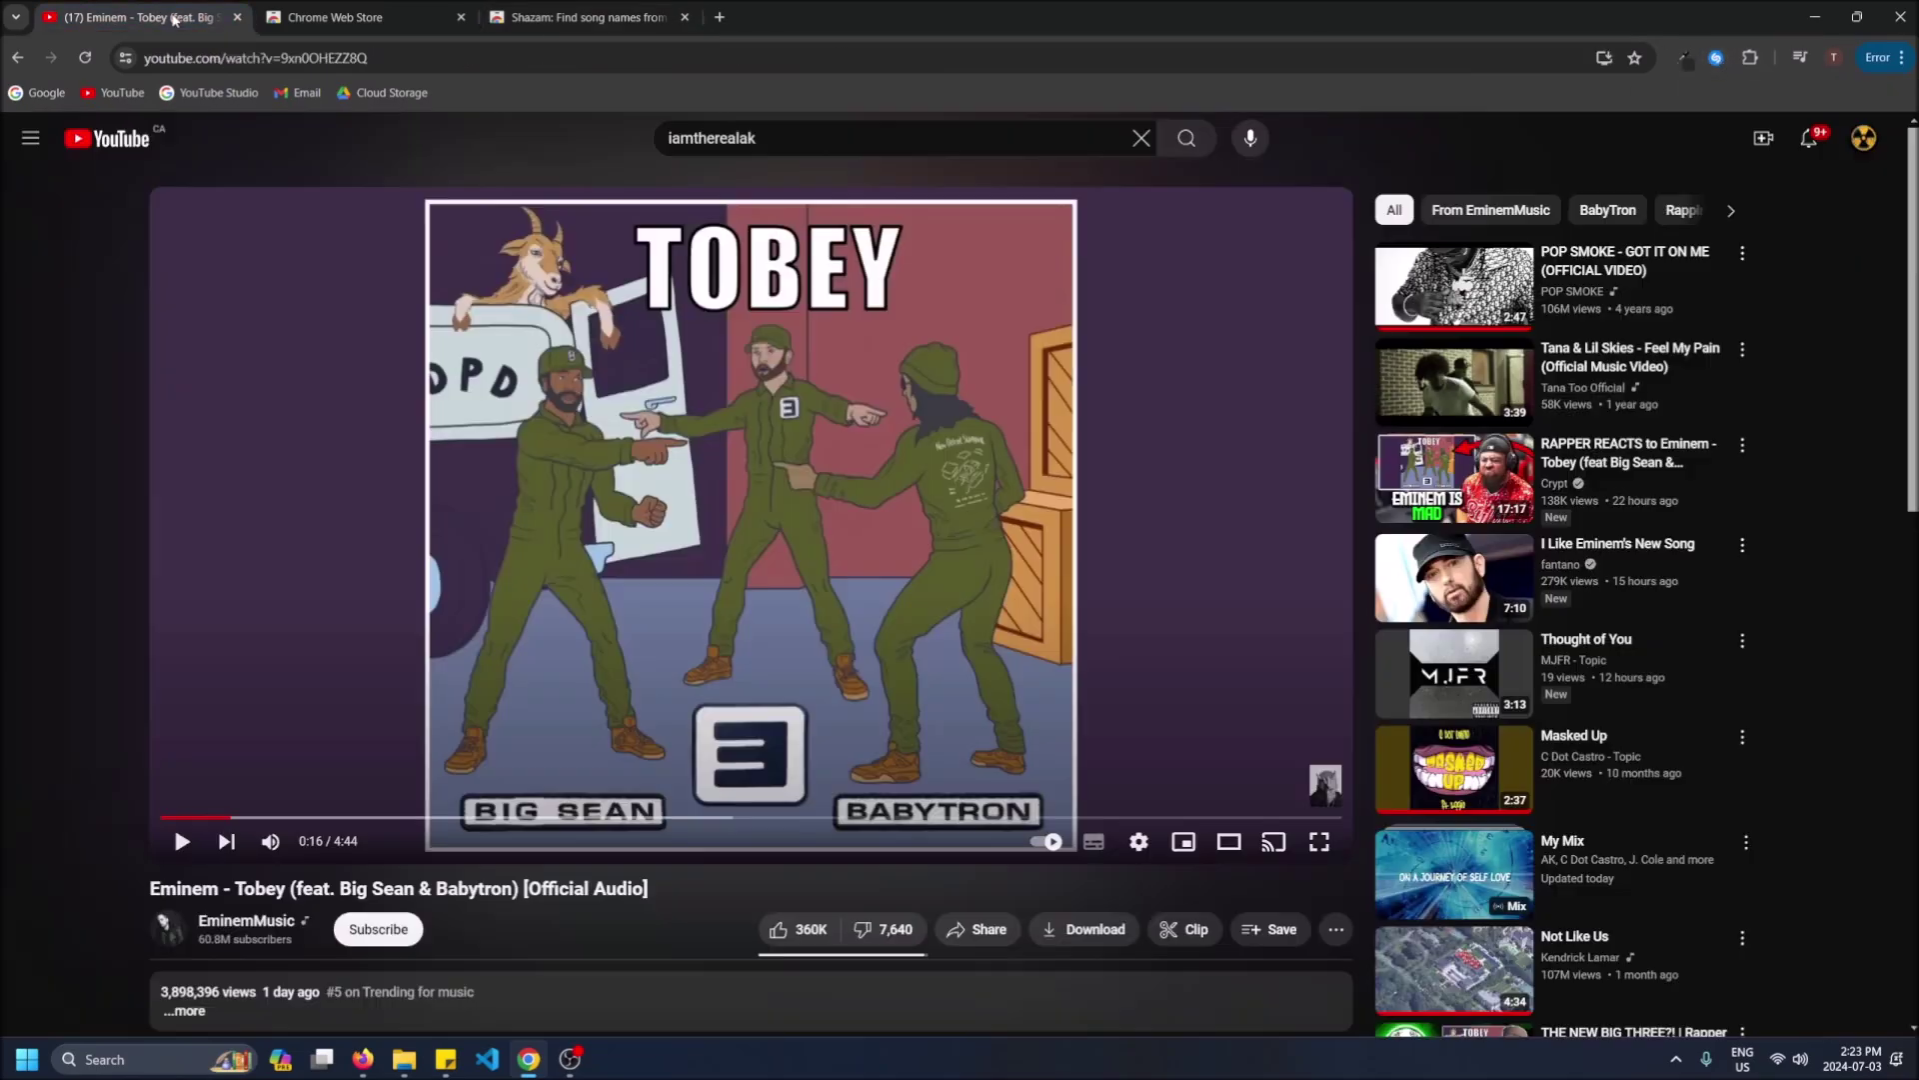
Step: Open the POP SMOKE GOT IT ON ME video, skip the ad, and run Shazam
left_click(1449, 293)
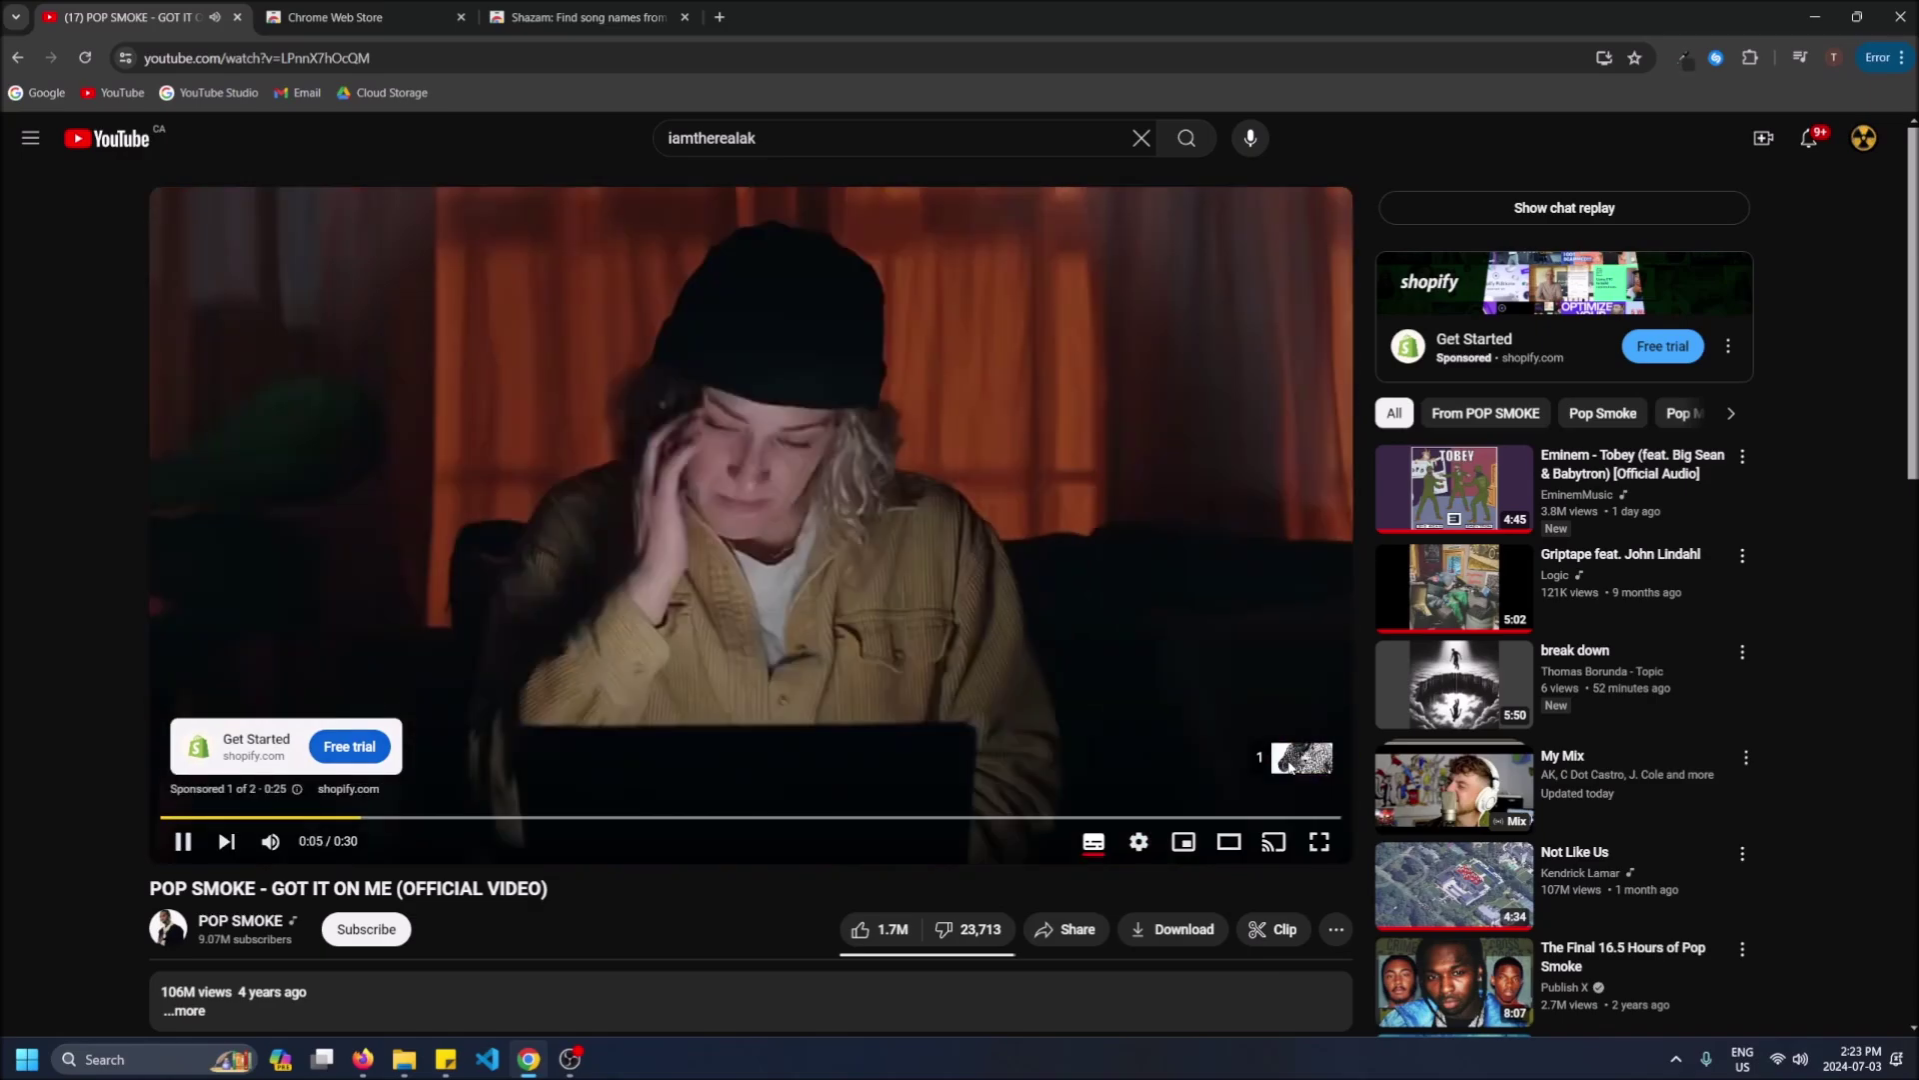
left_click(1294, 760)
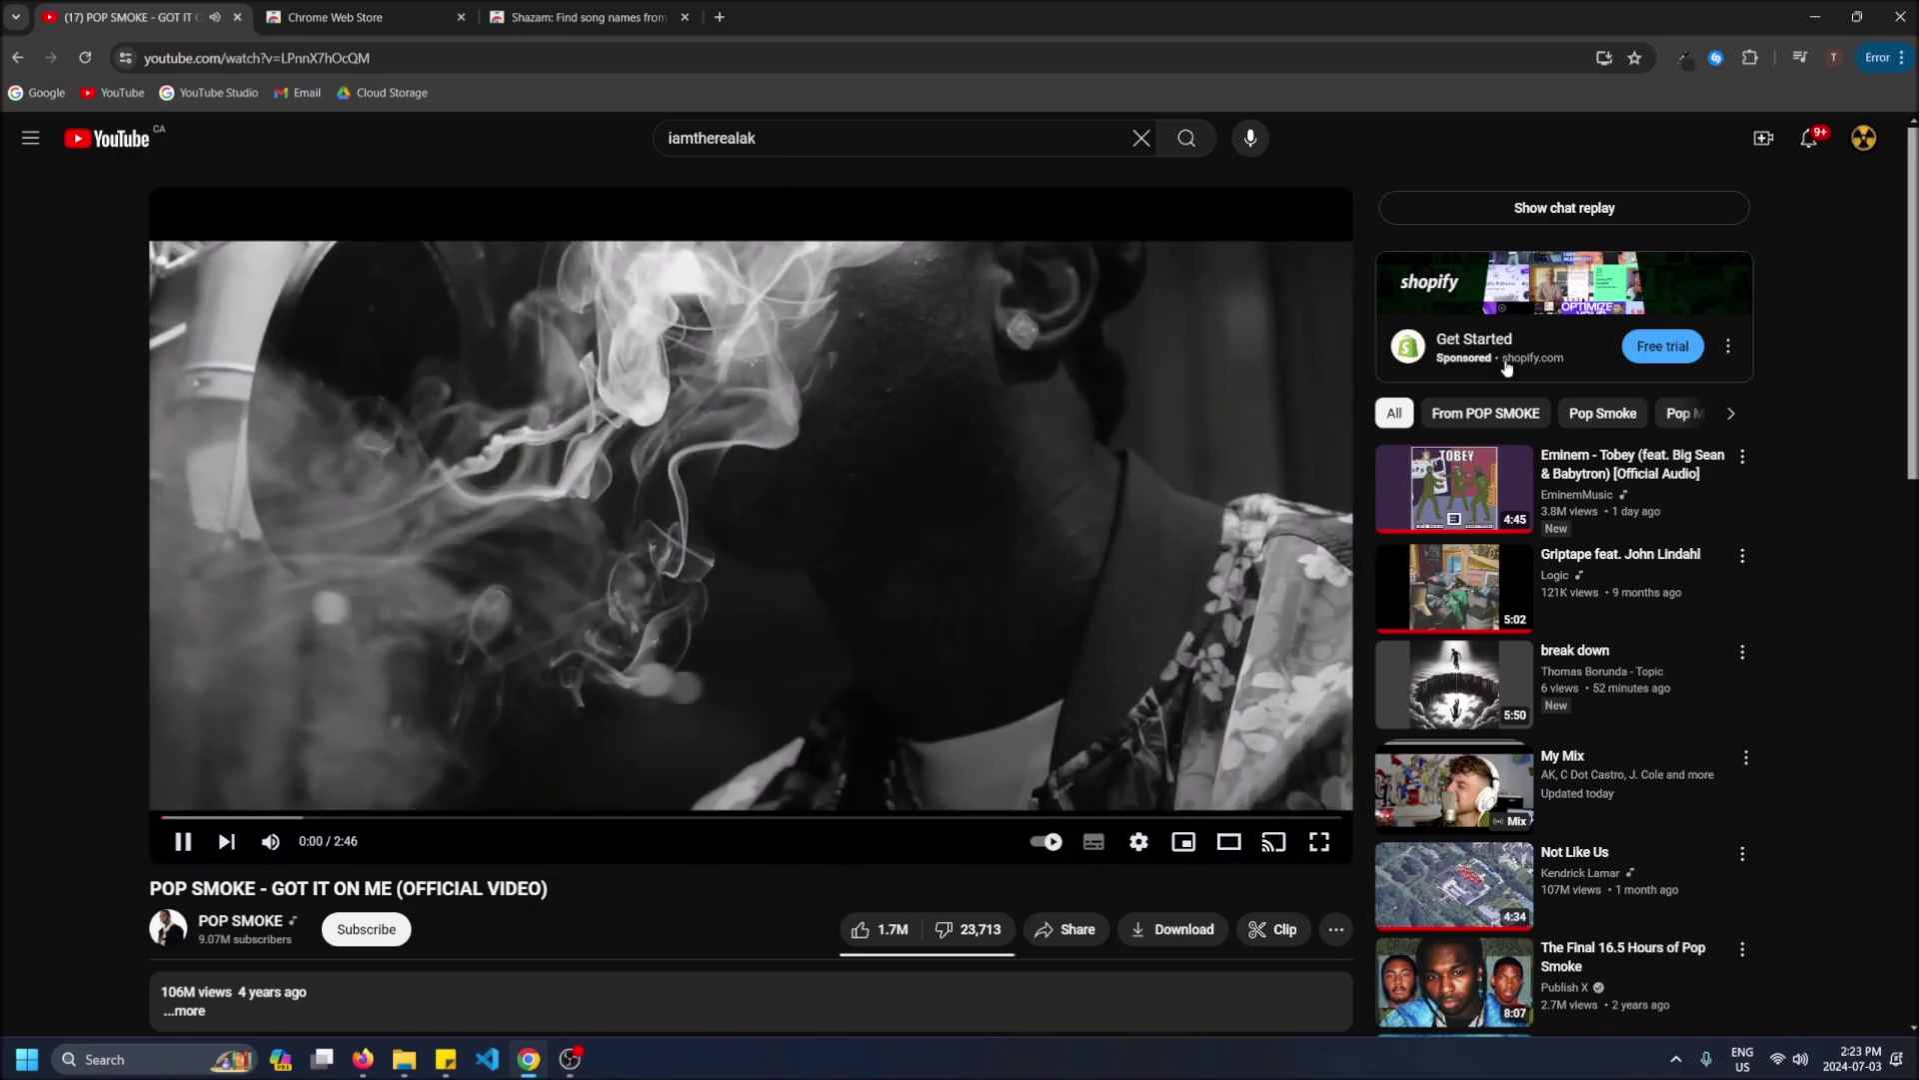
left_click(1716, 60)
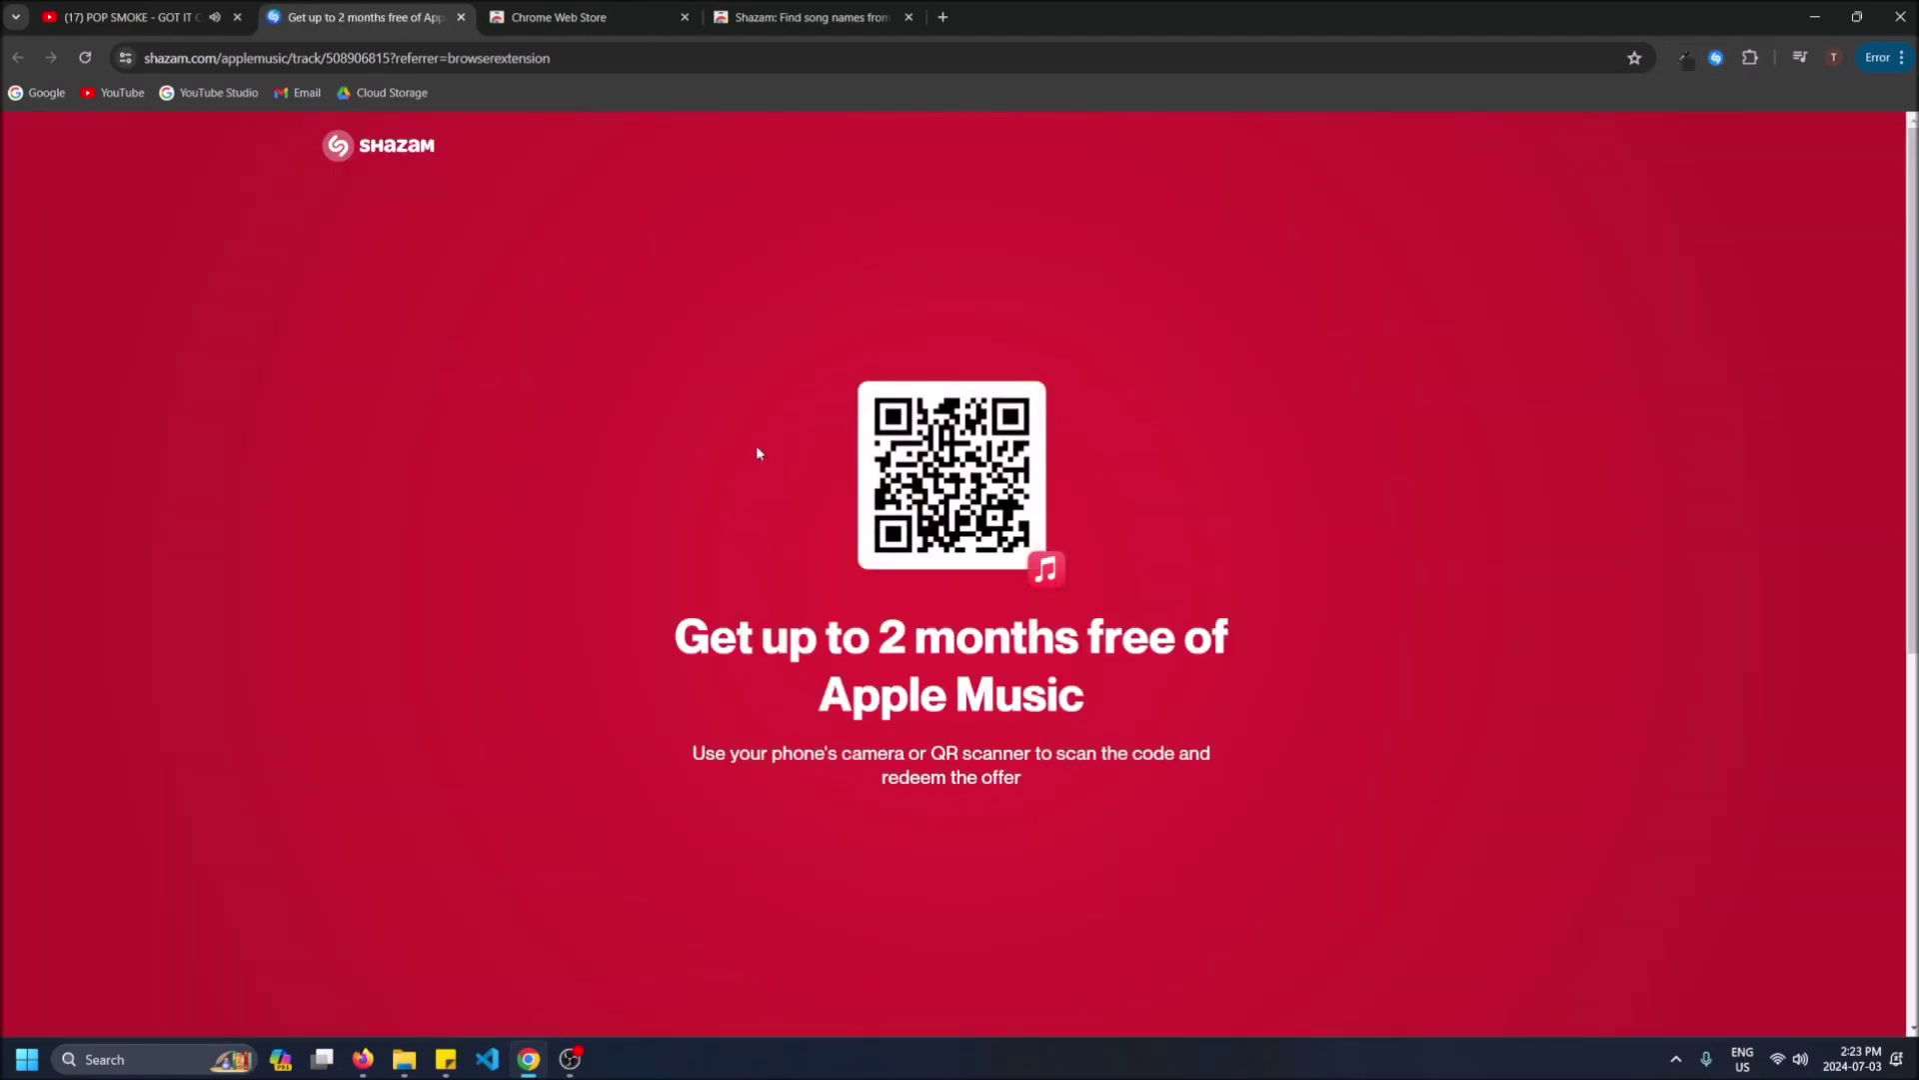
Step: Close the Apple Music offer tab, identify the song again with Shazam, and pause the video
left_click(461, 17)
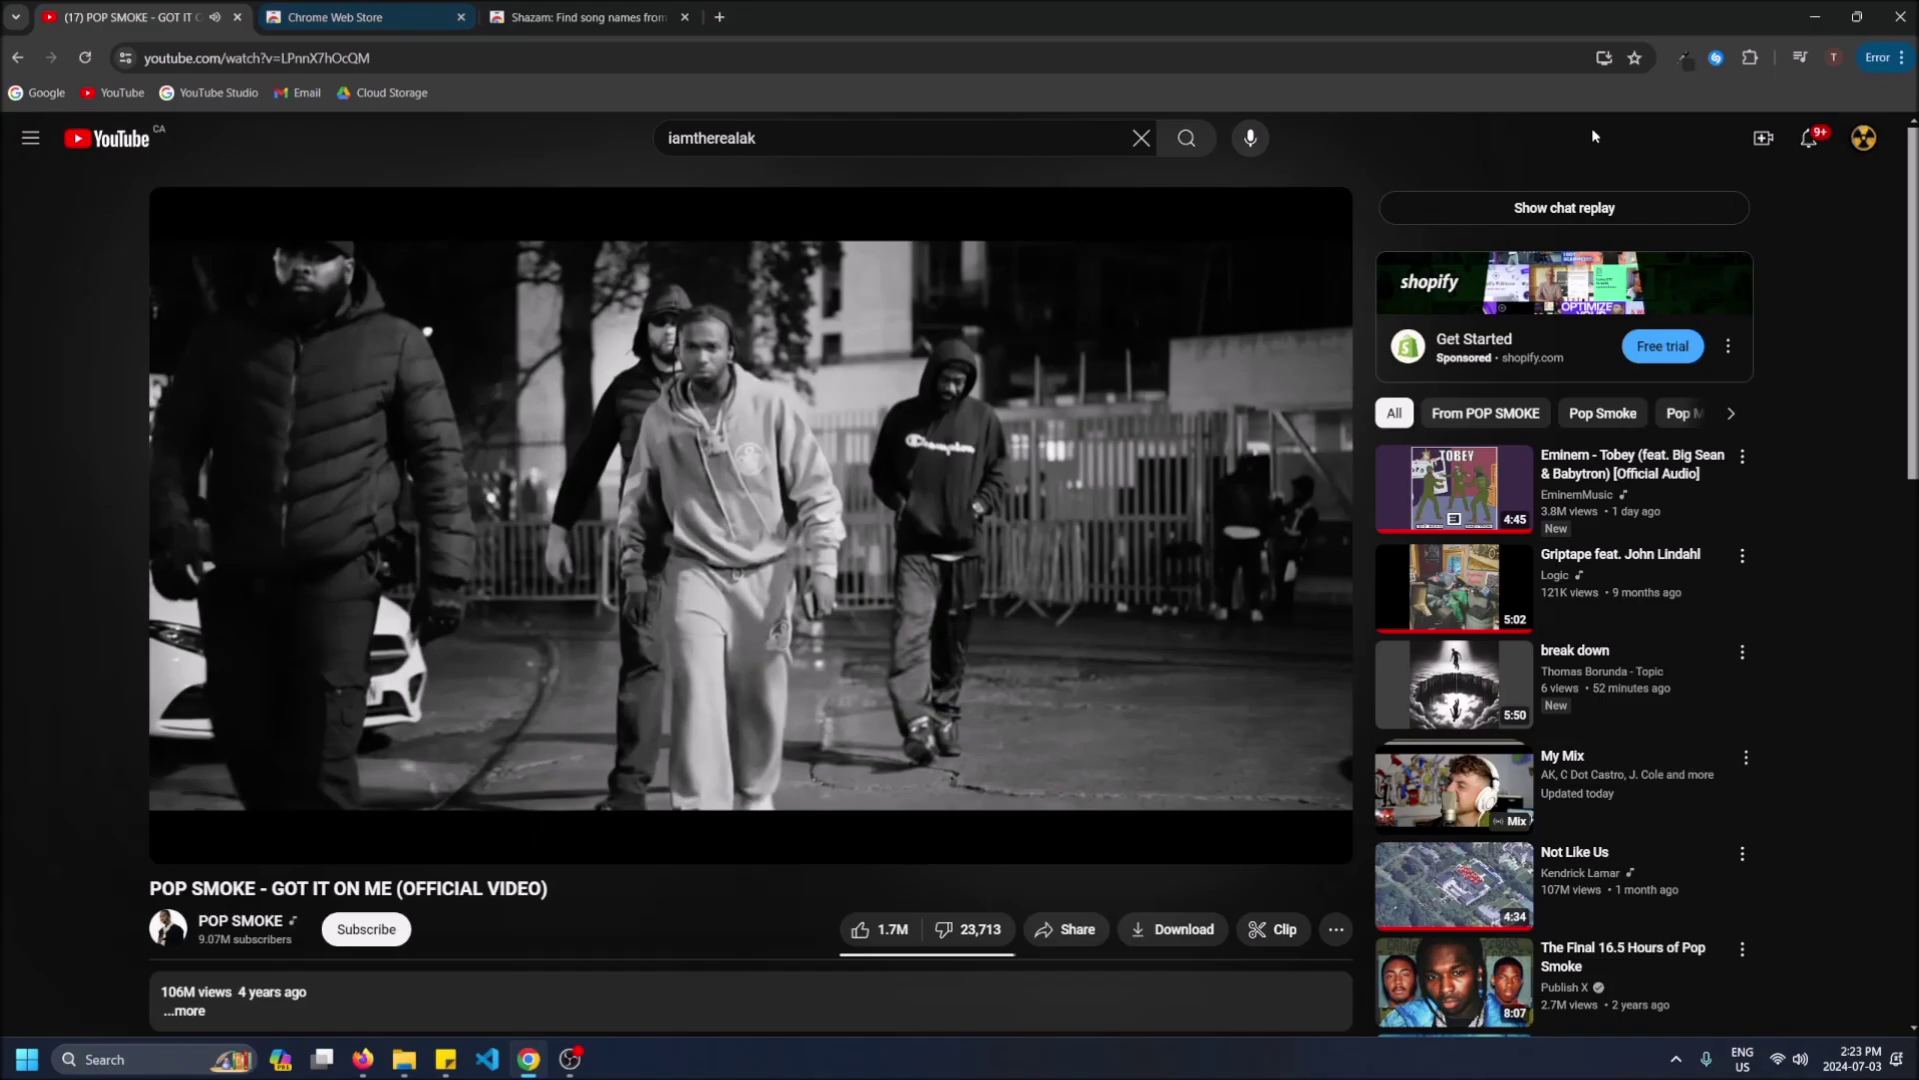
left_click(1716, 57)
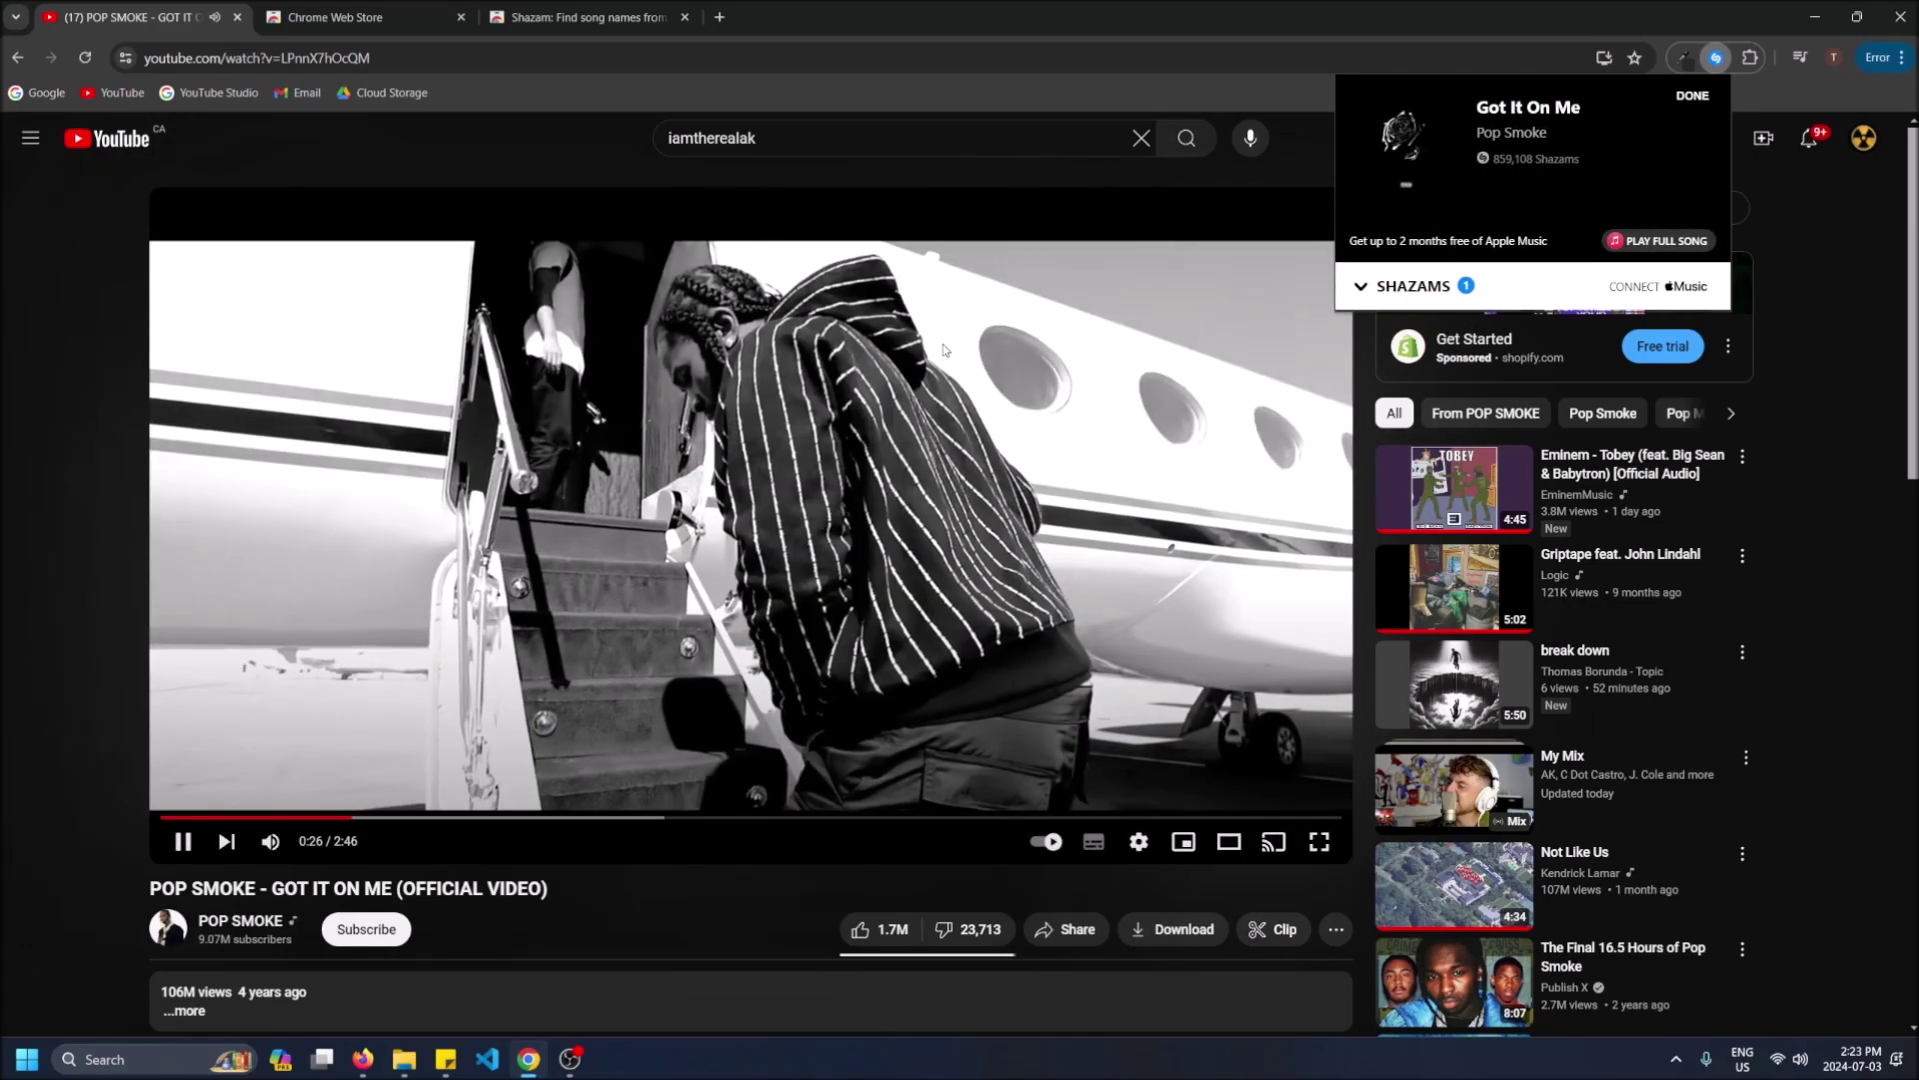
left_click(944, 349)
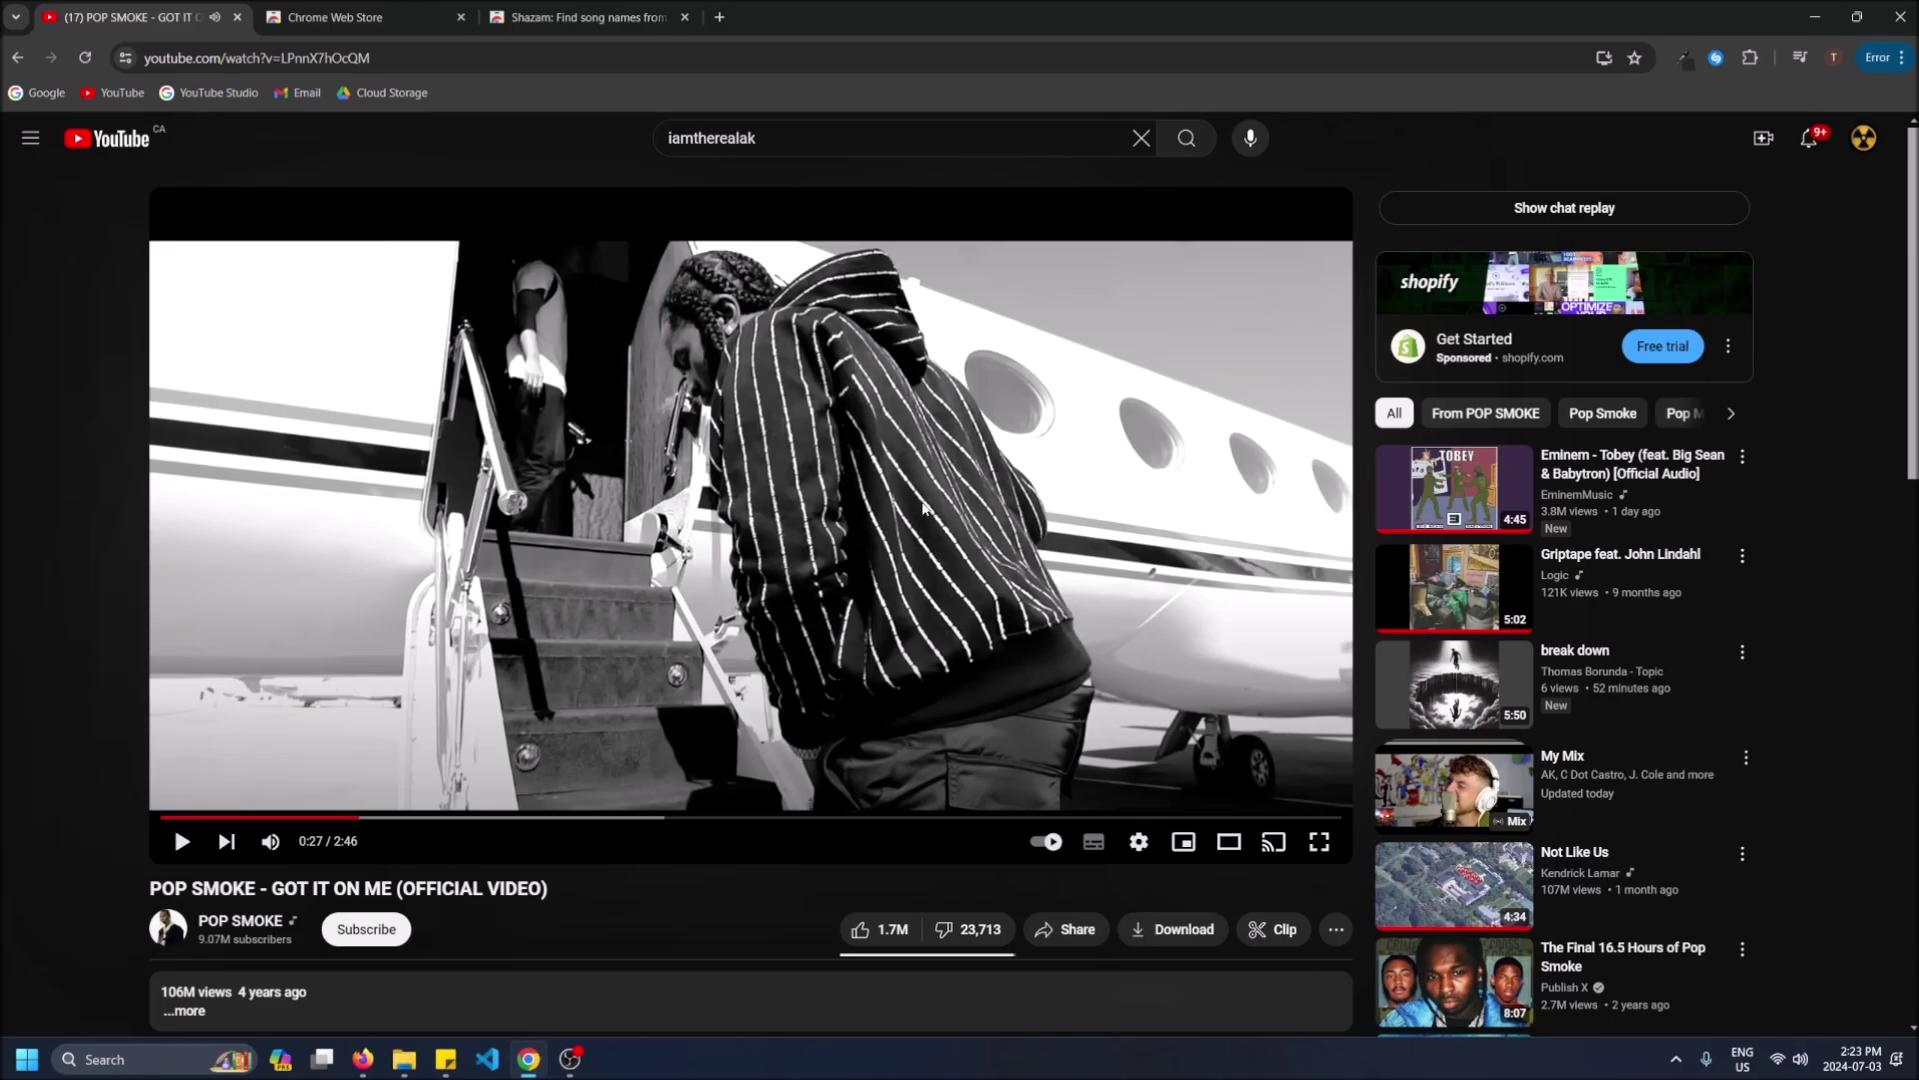
scroll(1705, 614, "down", 2)
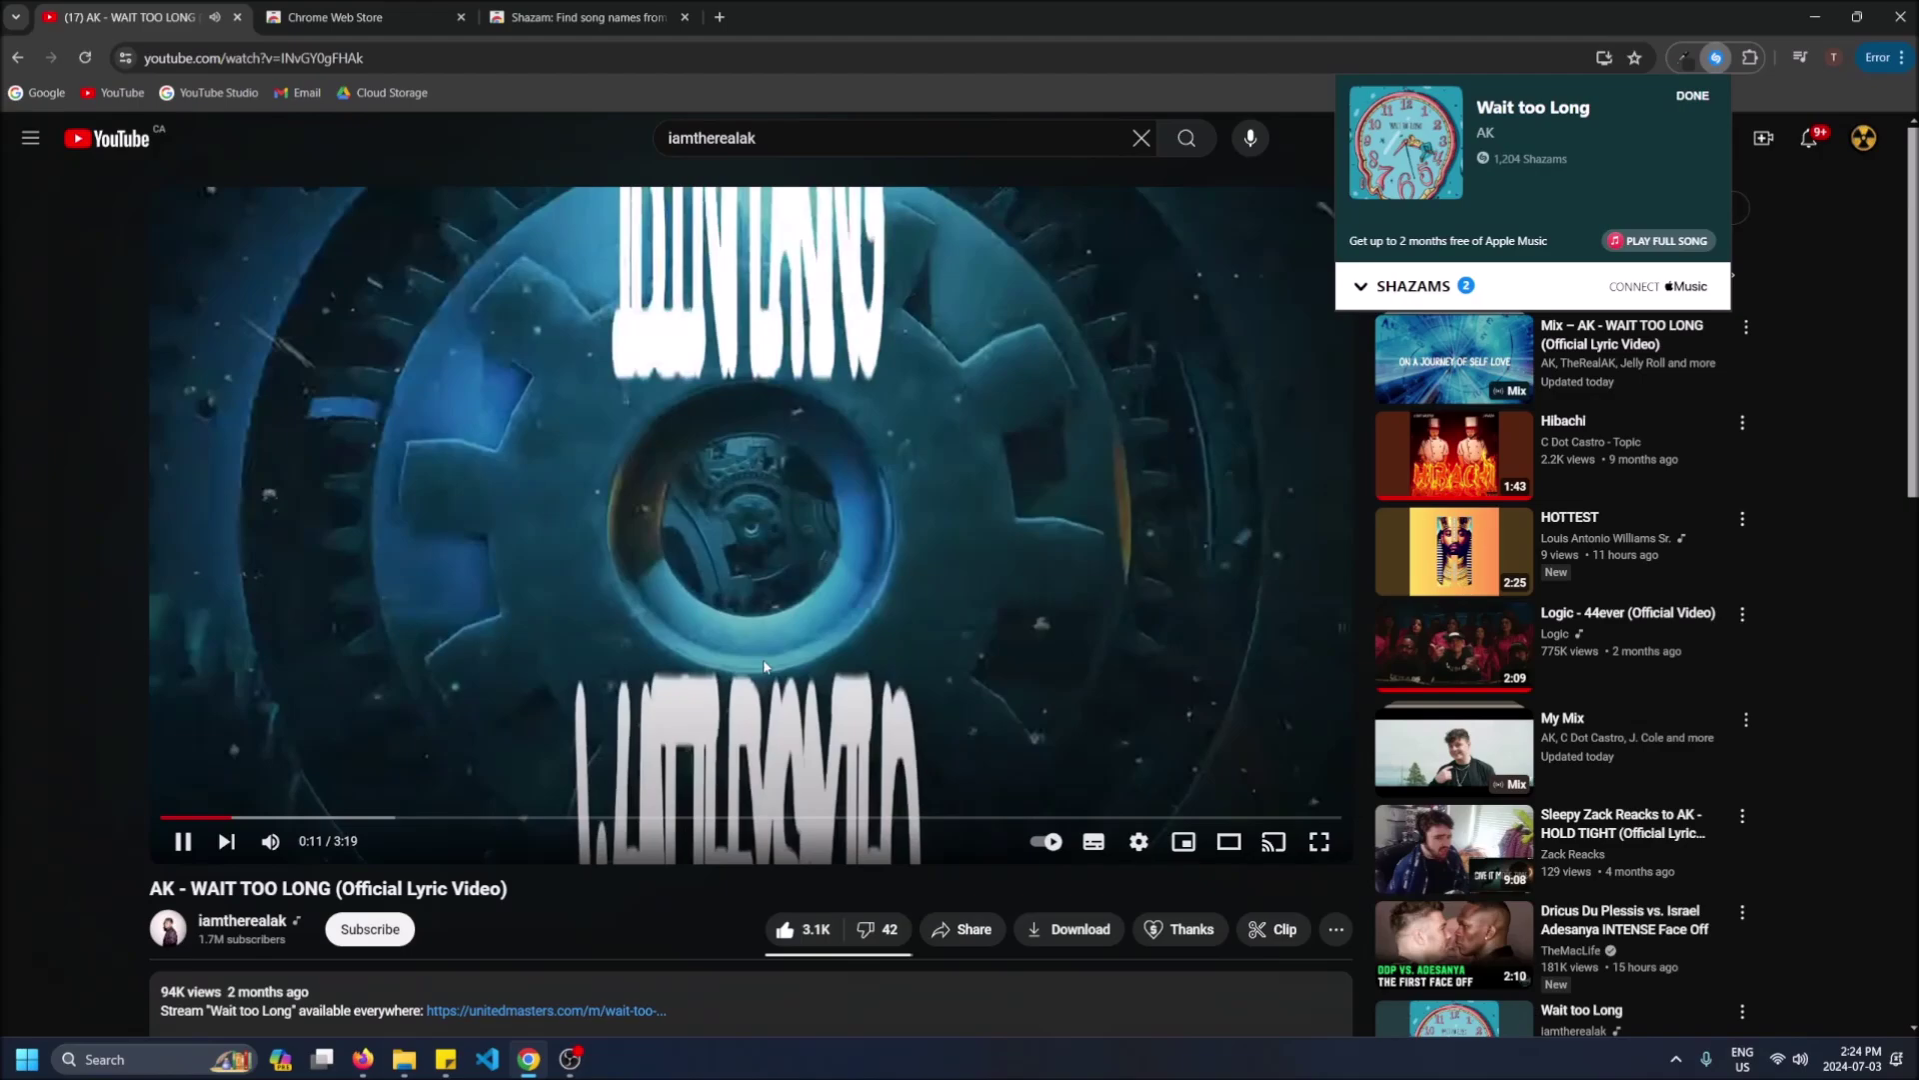
Step: Pause the AK lyric video and search YouTube for 'iamtherealak out of love'
left_click(1249, 450)
scroll(1790, 672, "down", 2)
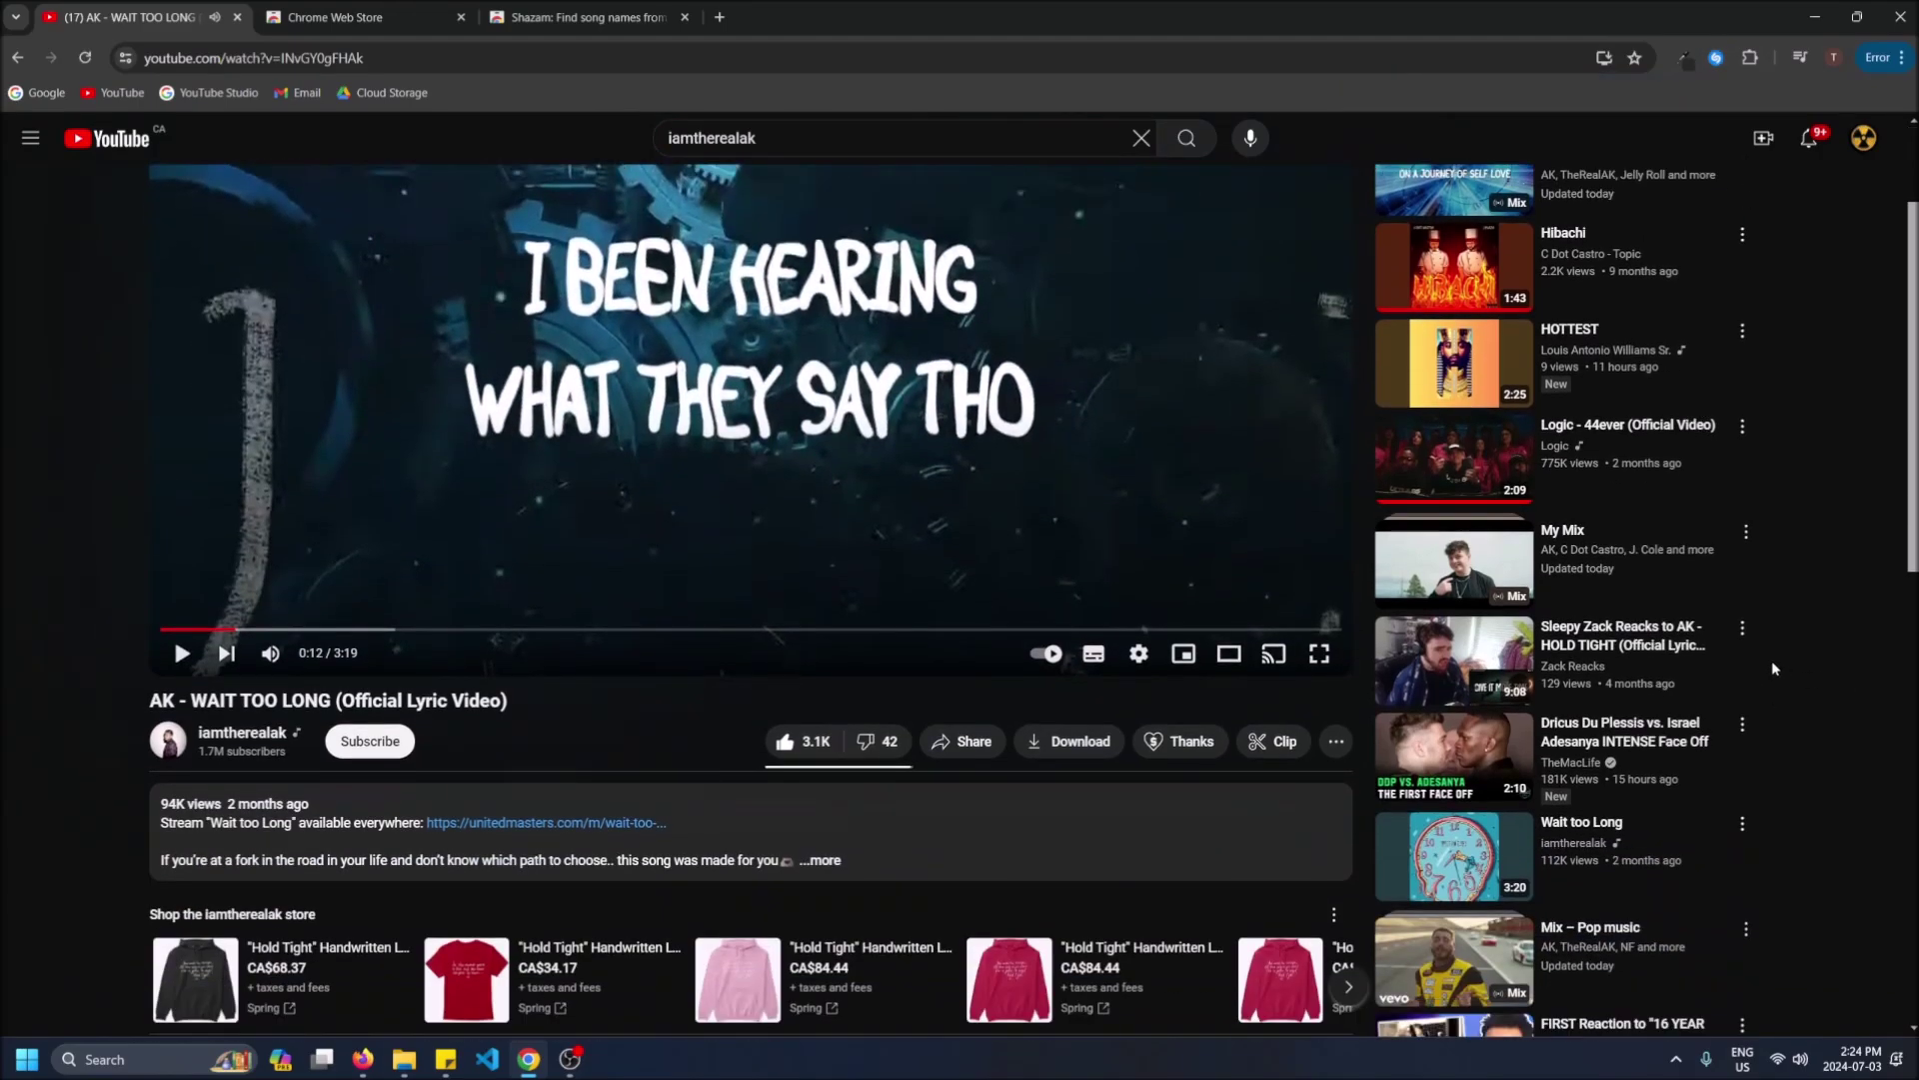
scroll(1772, 660, "down", 3)
scroll(1771, 658, "up", 5)
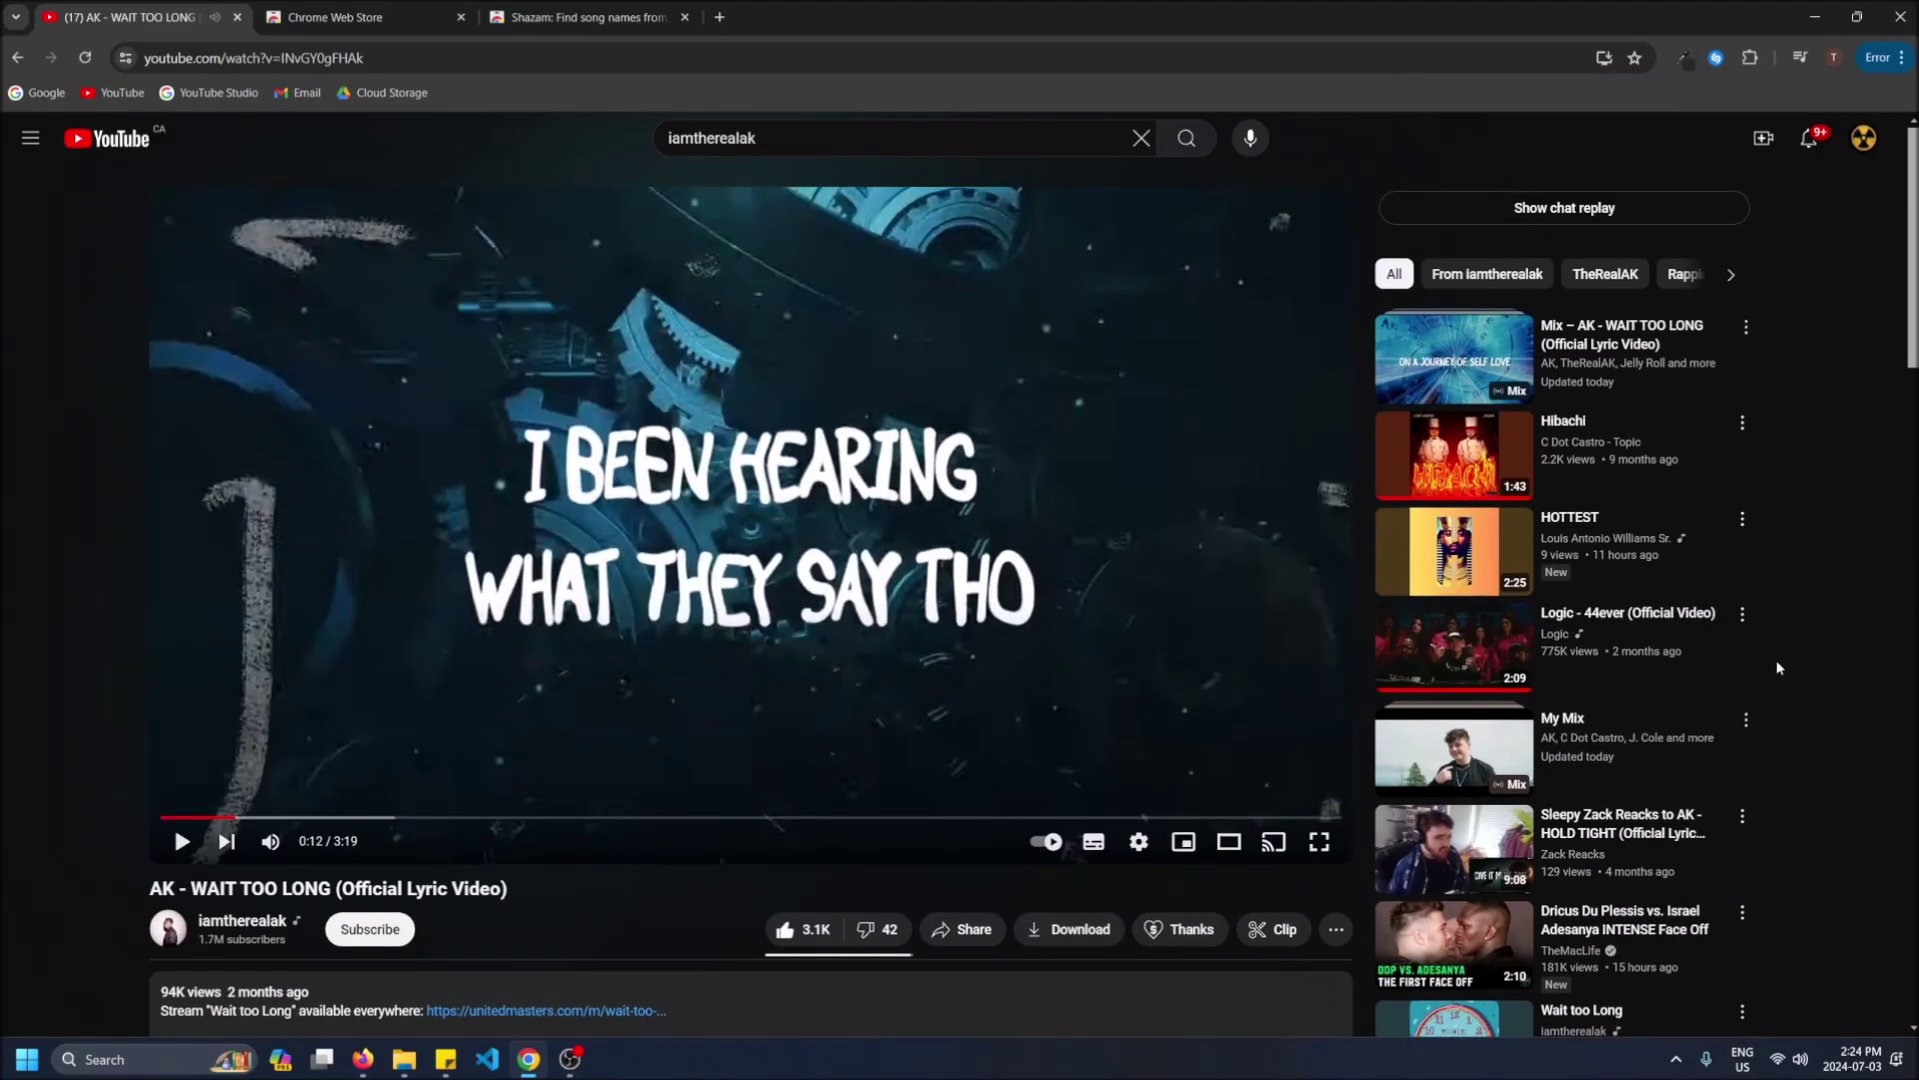
left_click(899, 140)
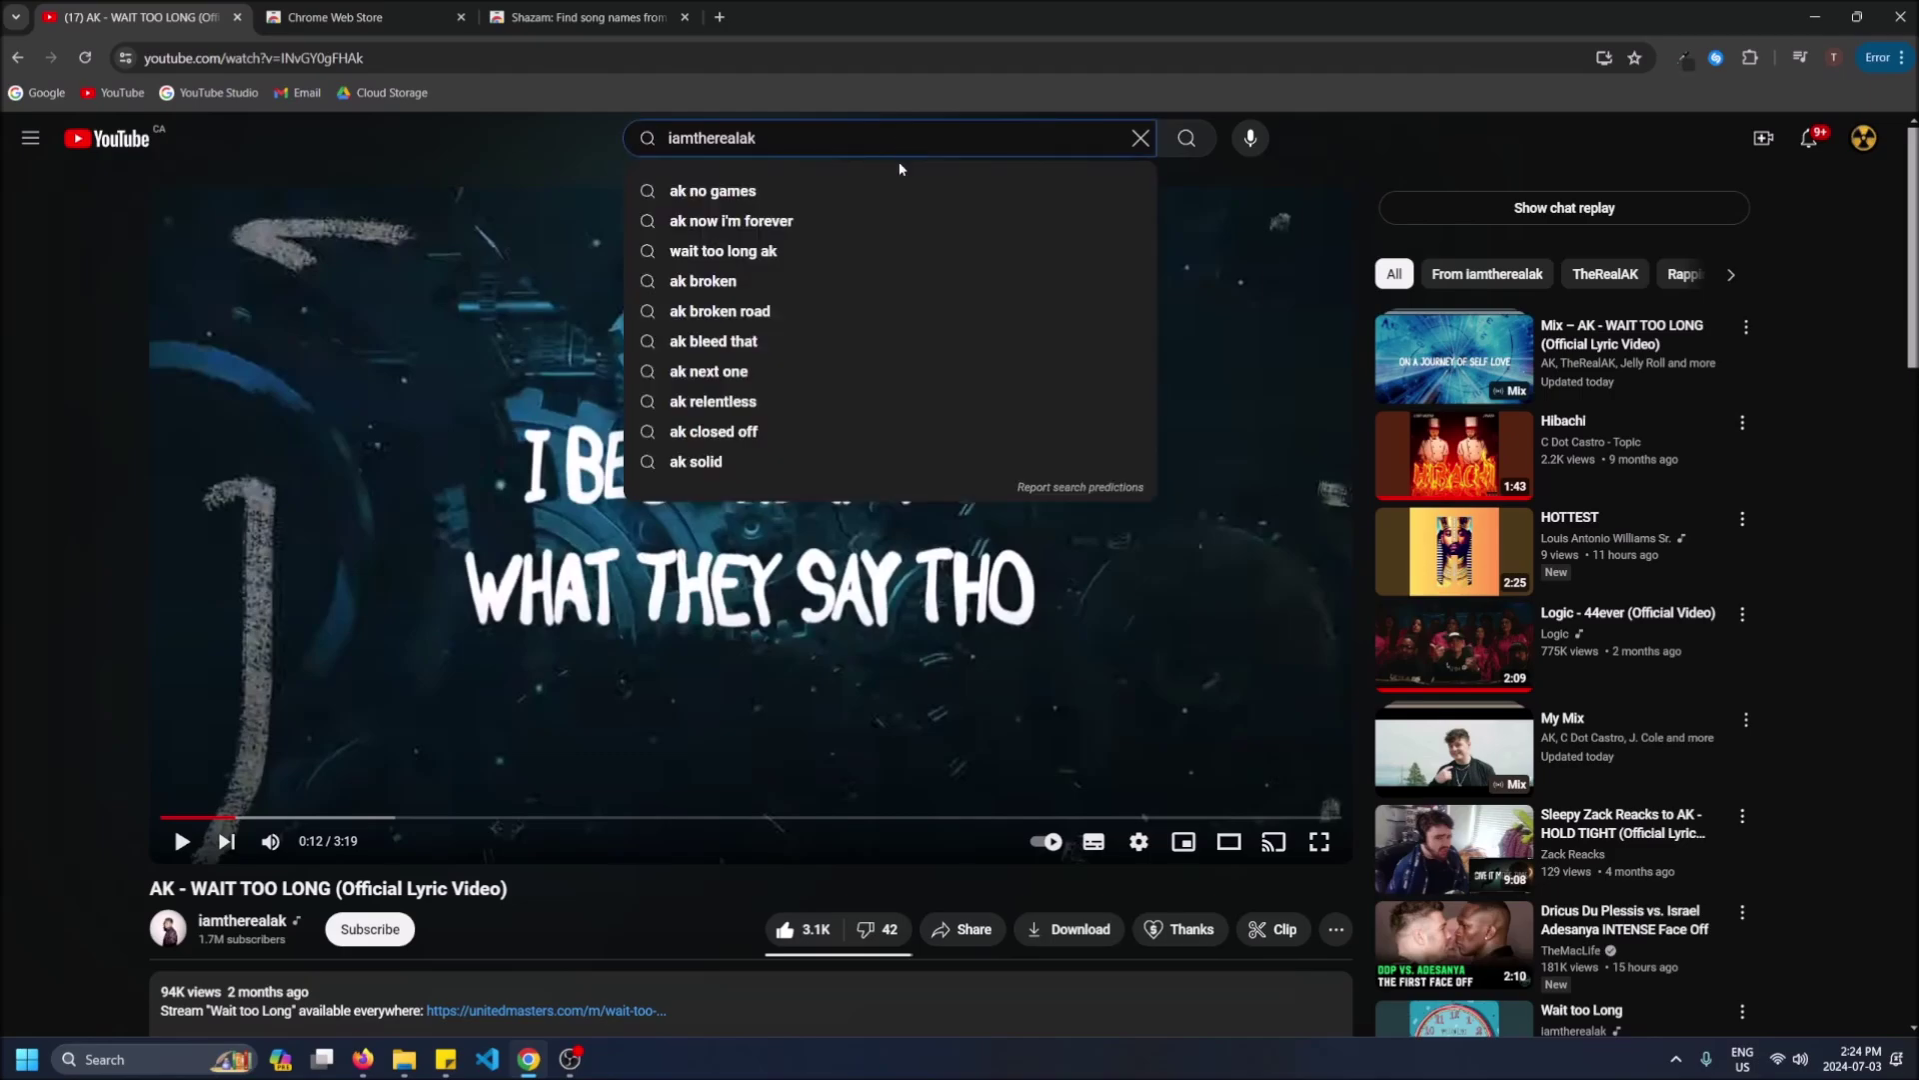
type("out of love")
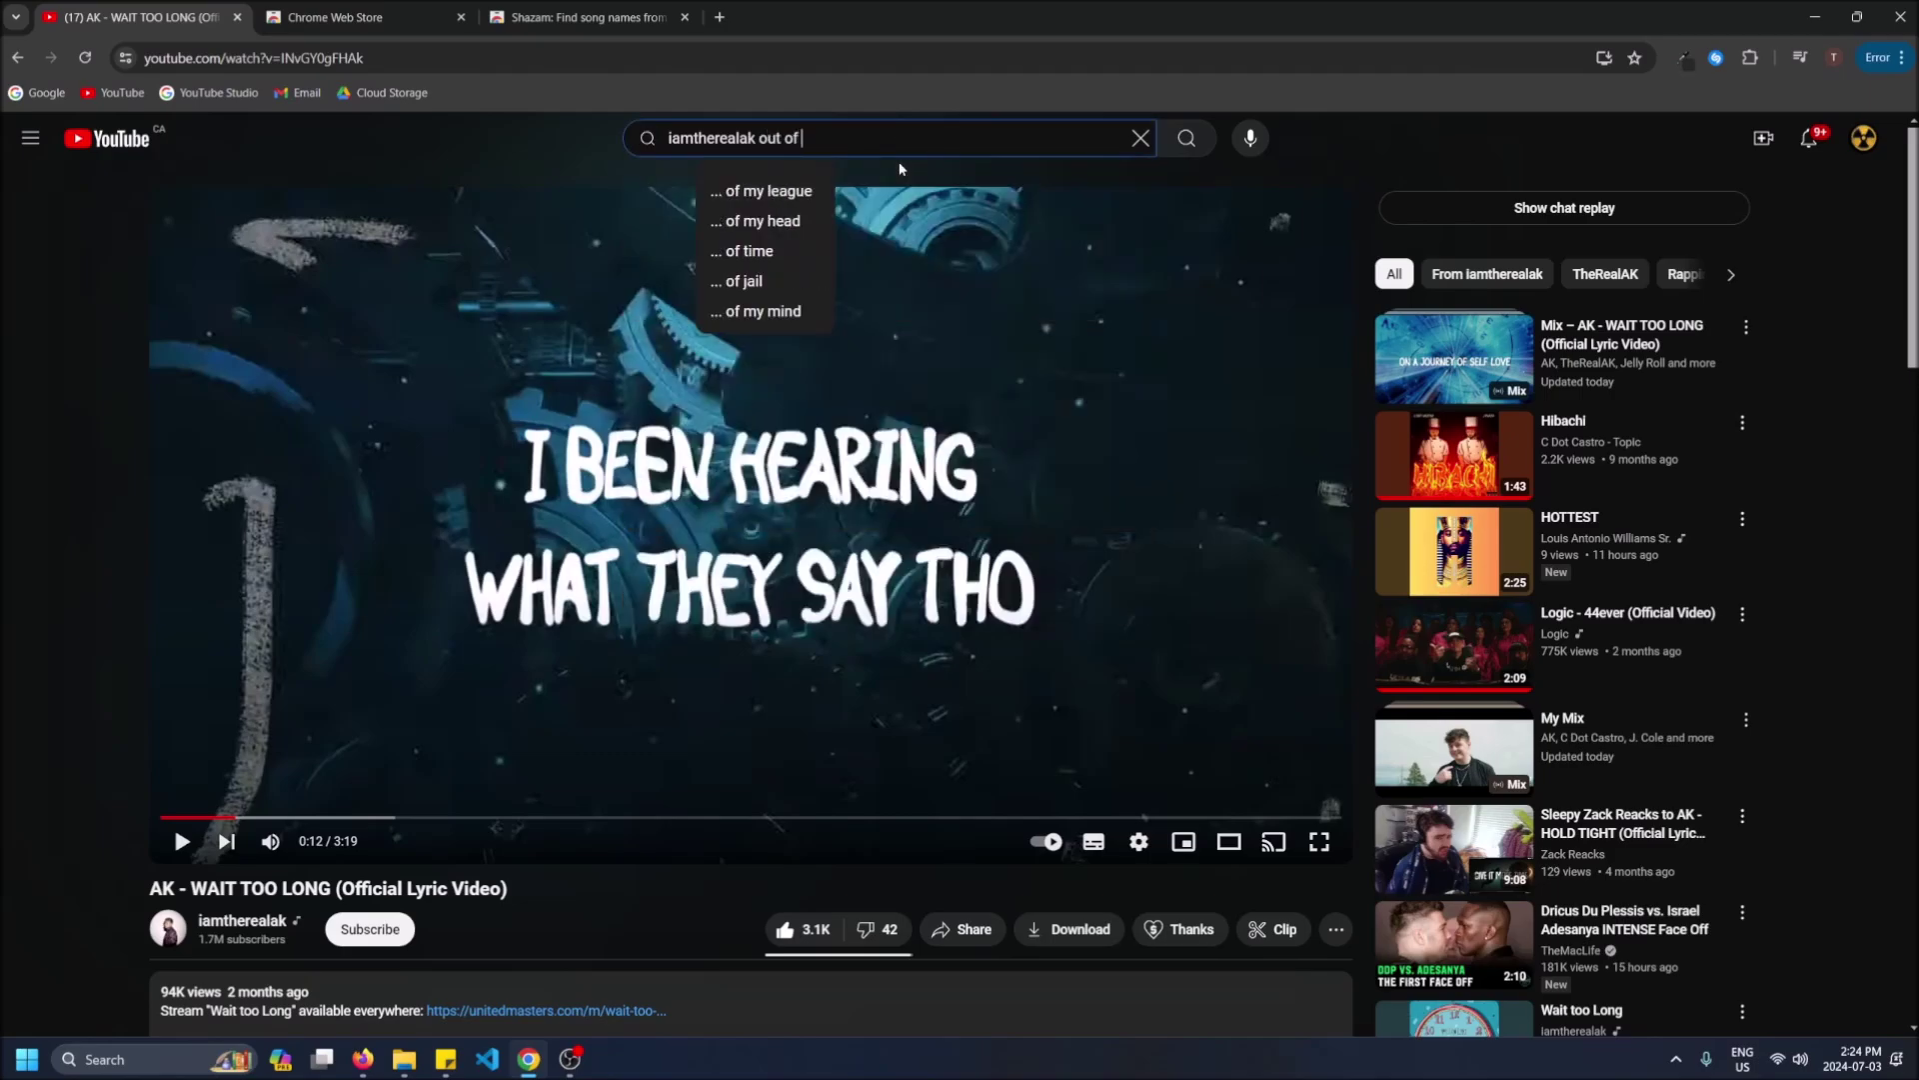
key("Return")
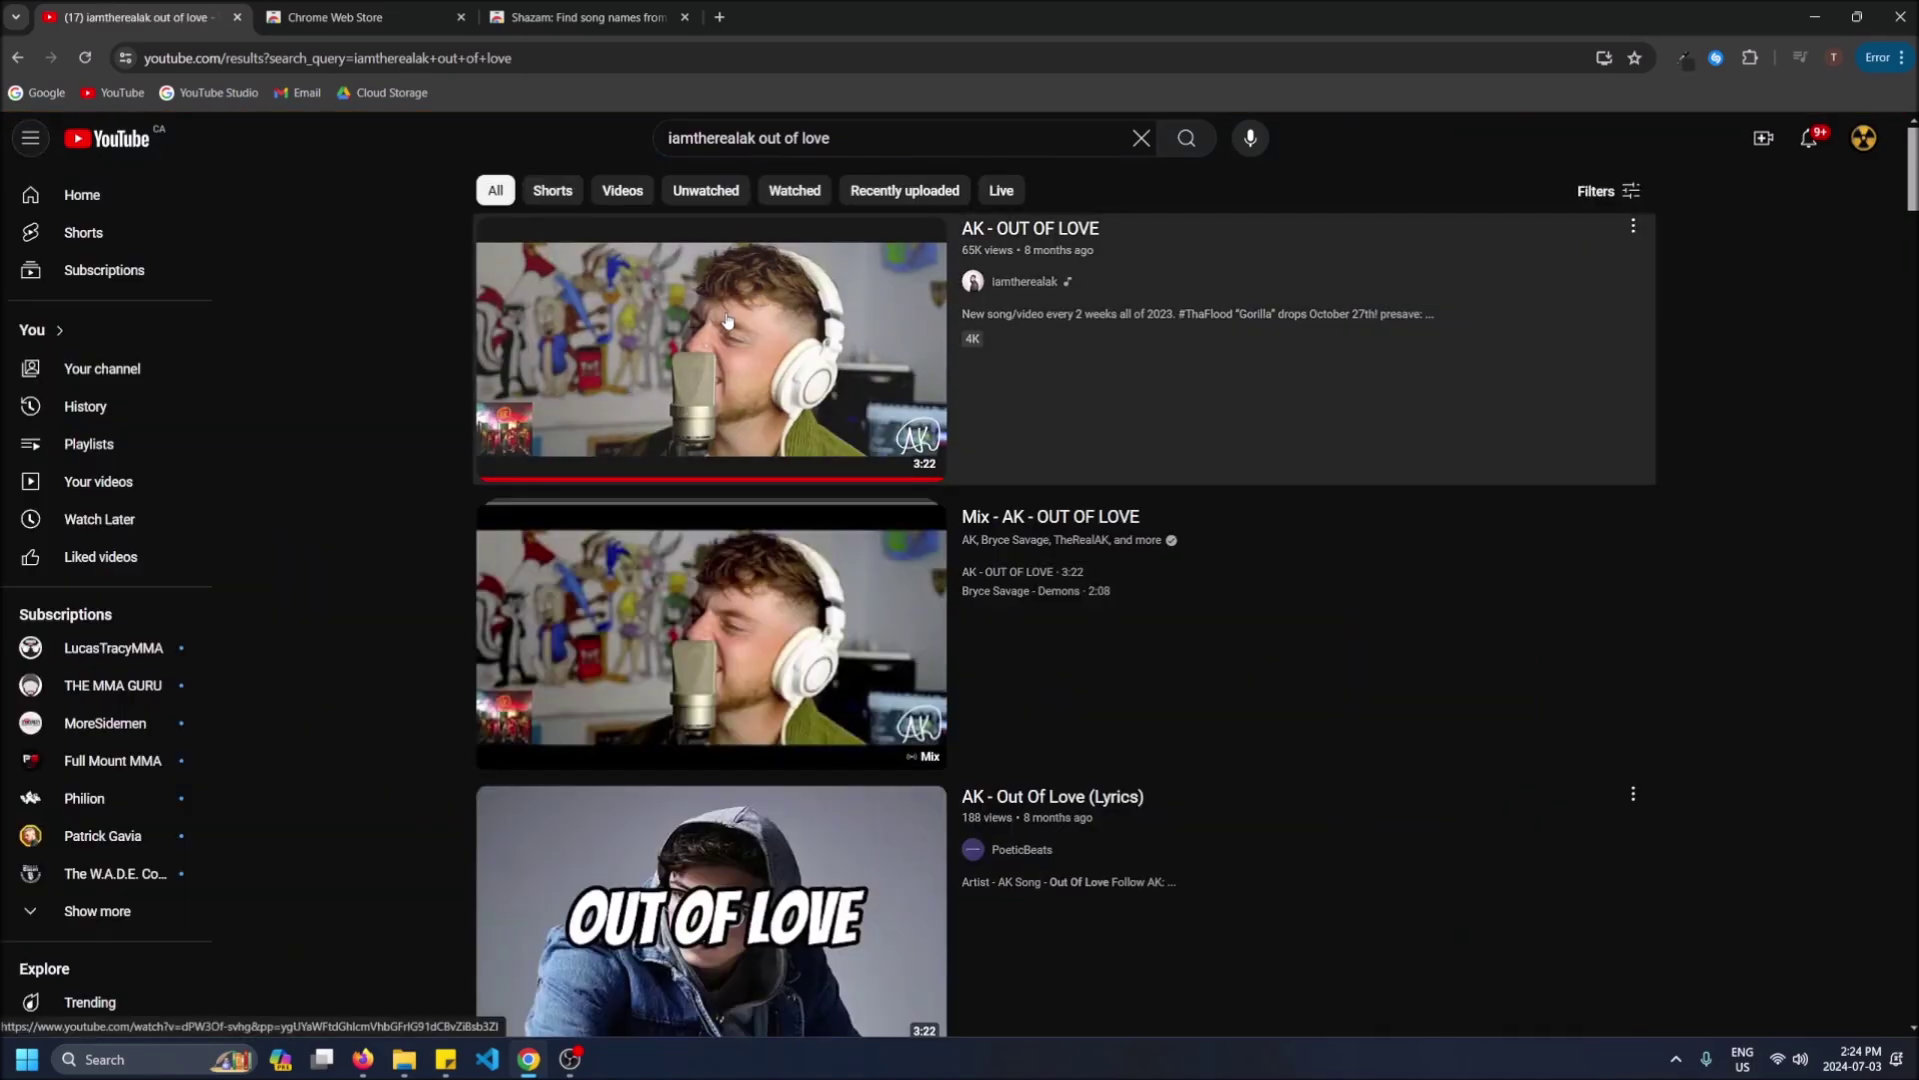
Step: Open and play the AK - OUT OF LOVE video, letting Shazam identify 'Out of Love' by AK
left_click(712, 333)
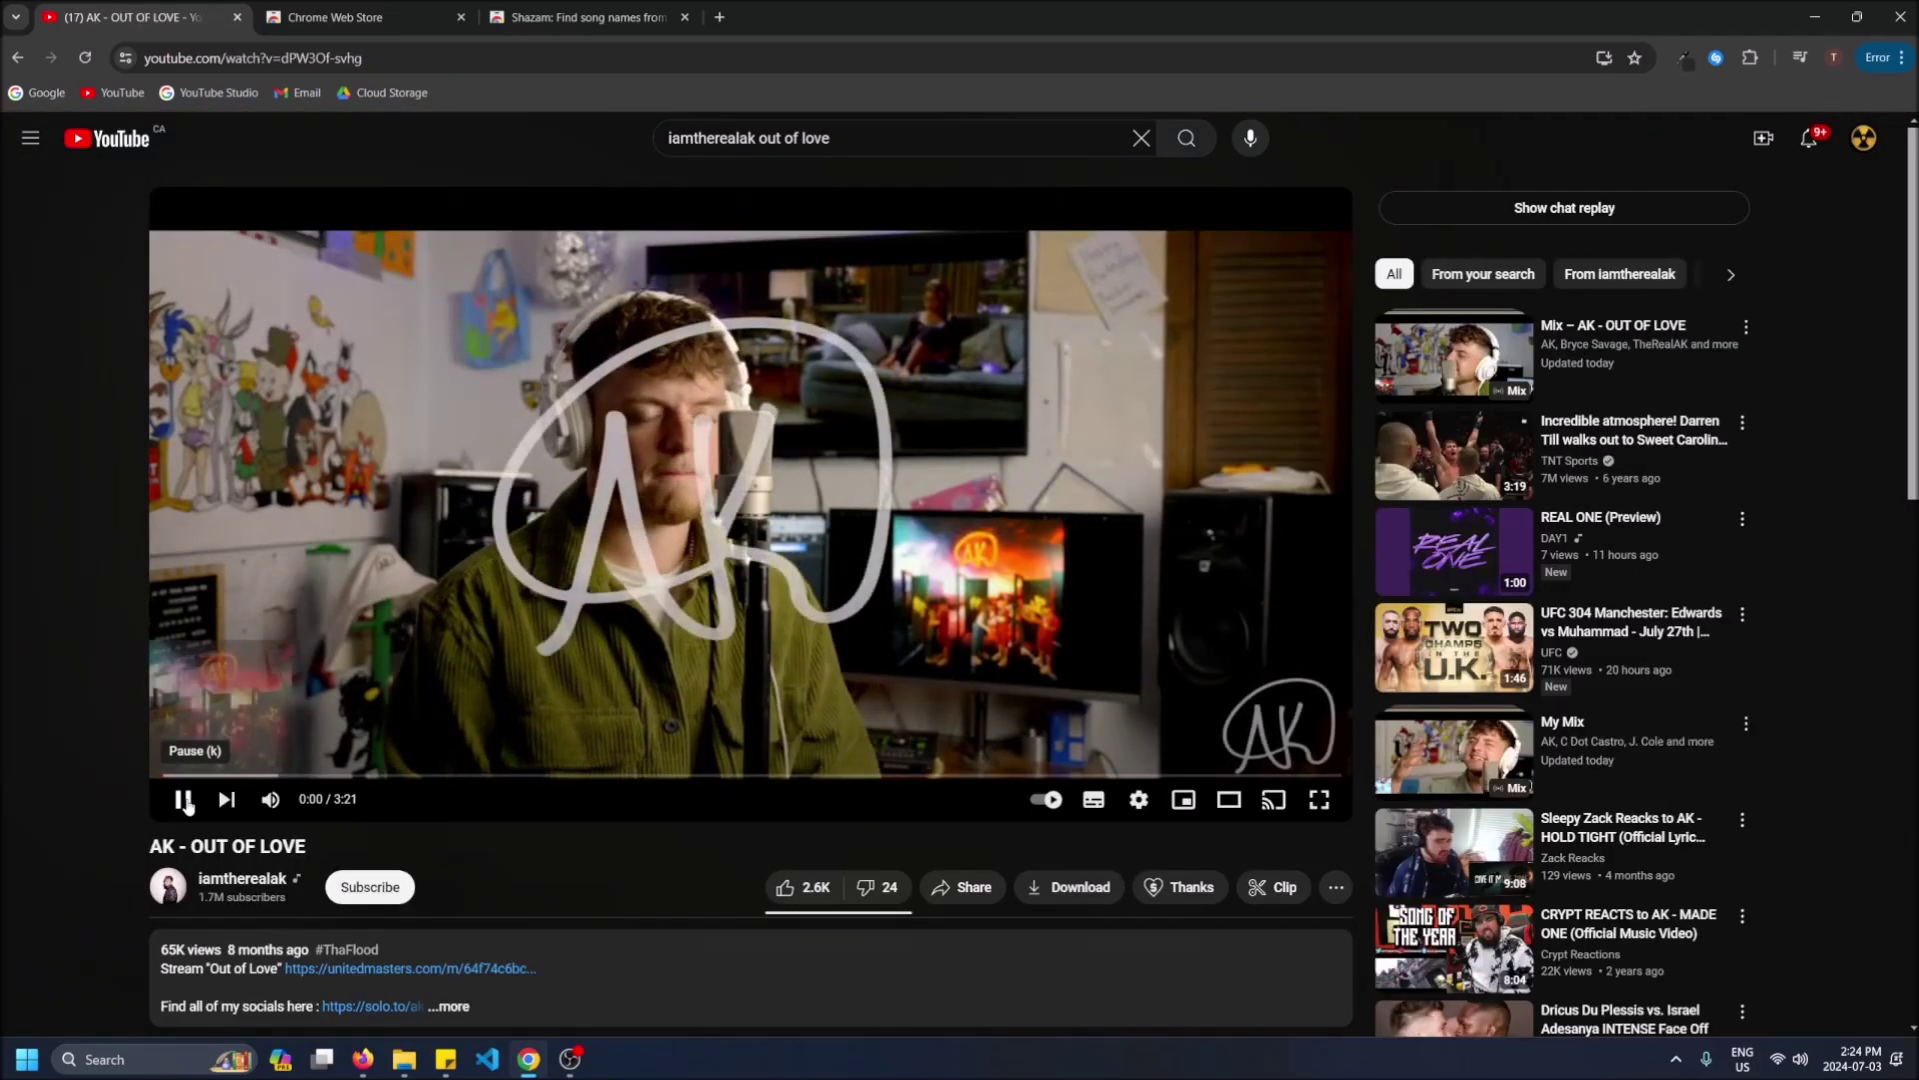
left_click(182, 798)
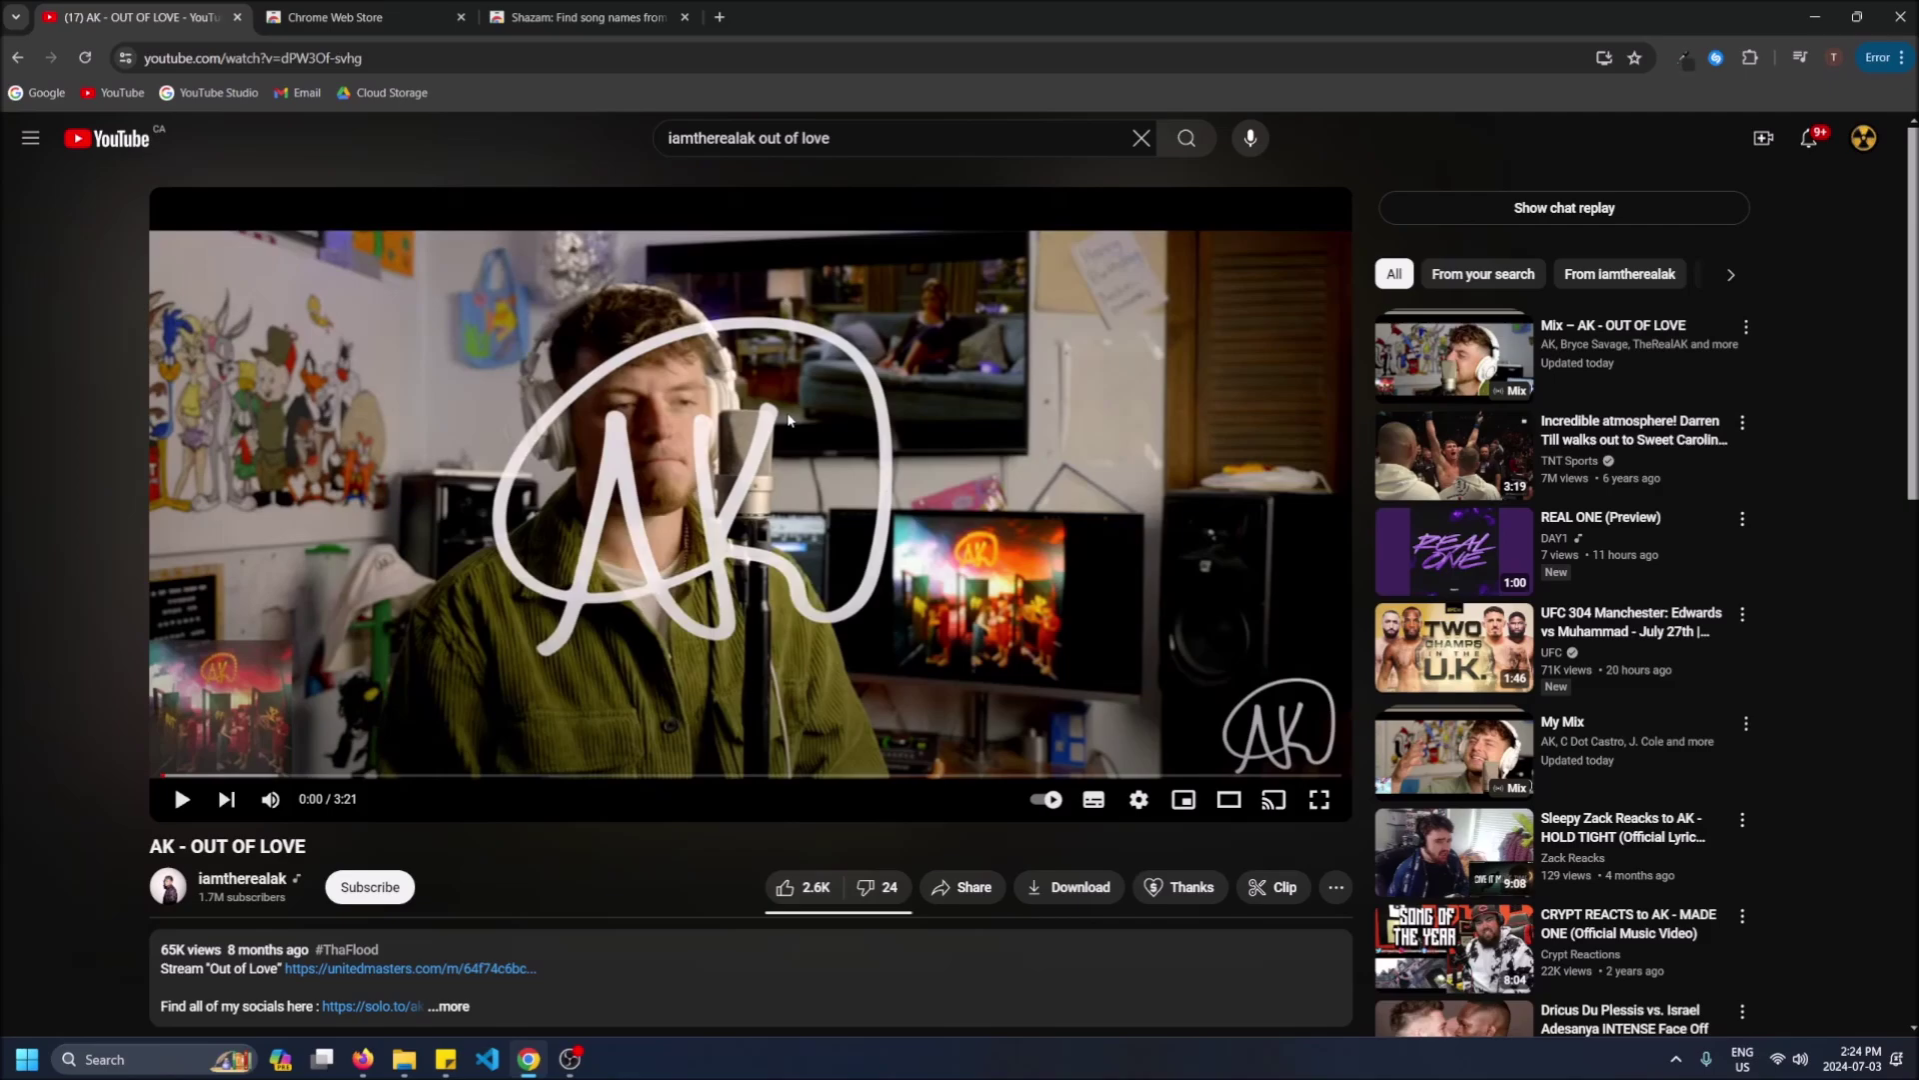
left_click(848, 439)
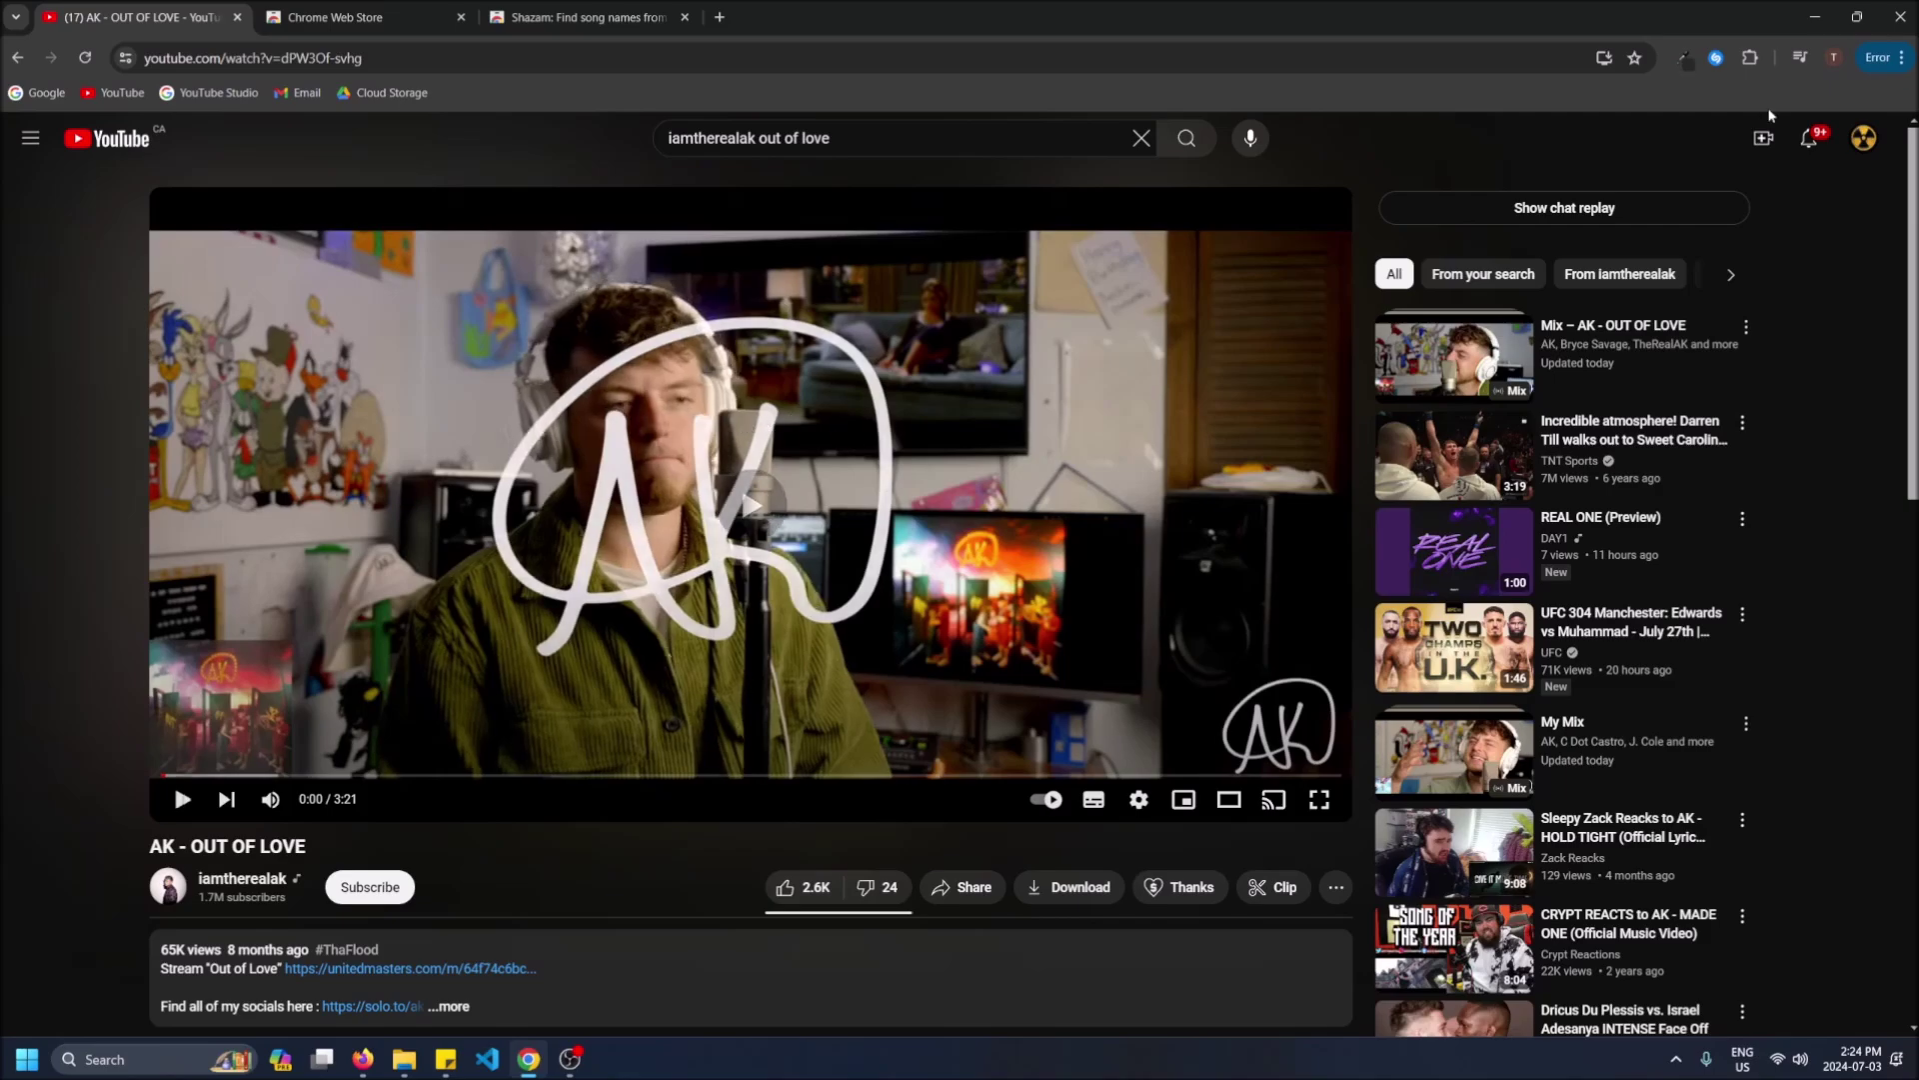
left_click(1718, 60)
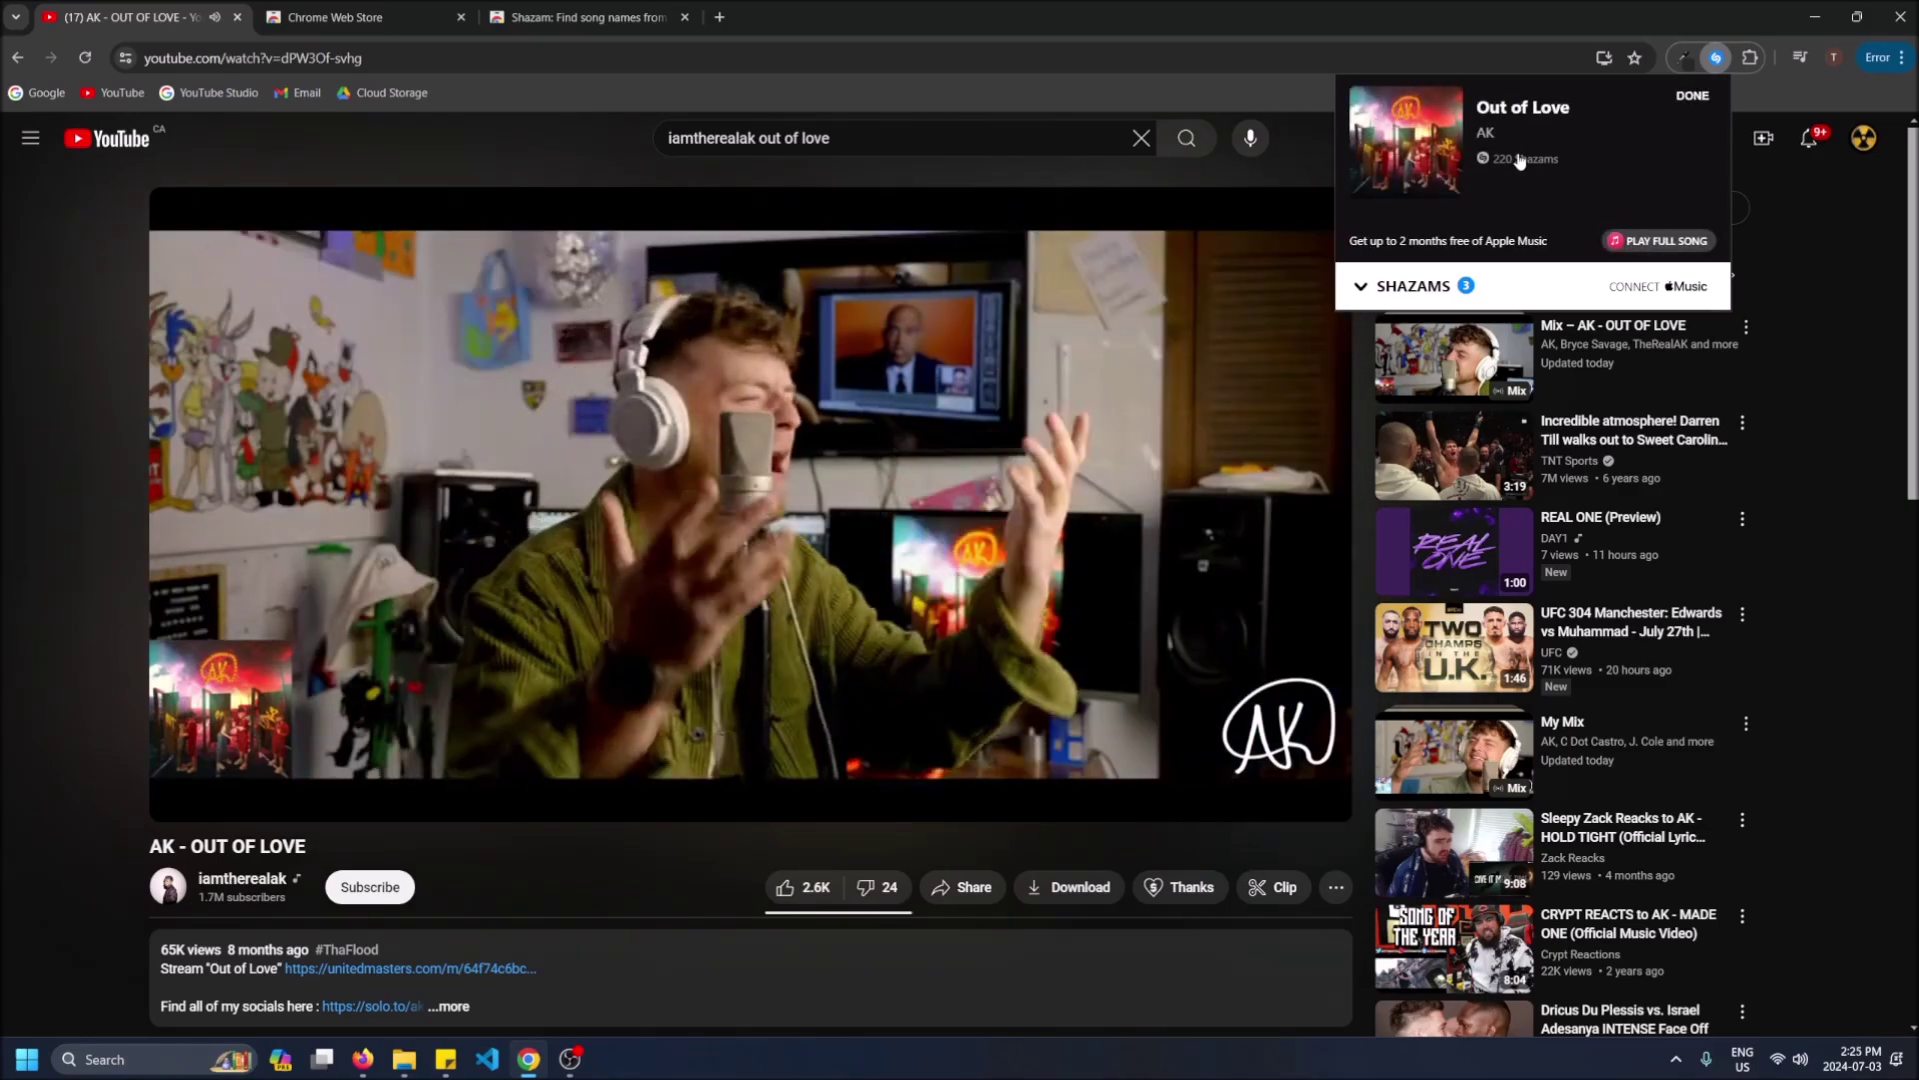
left_click(872, 494)
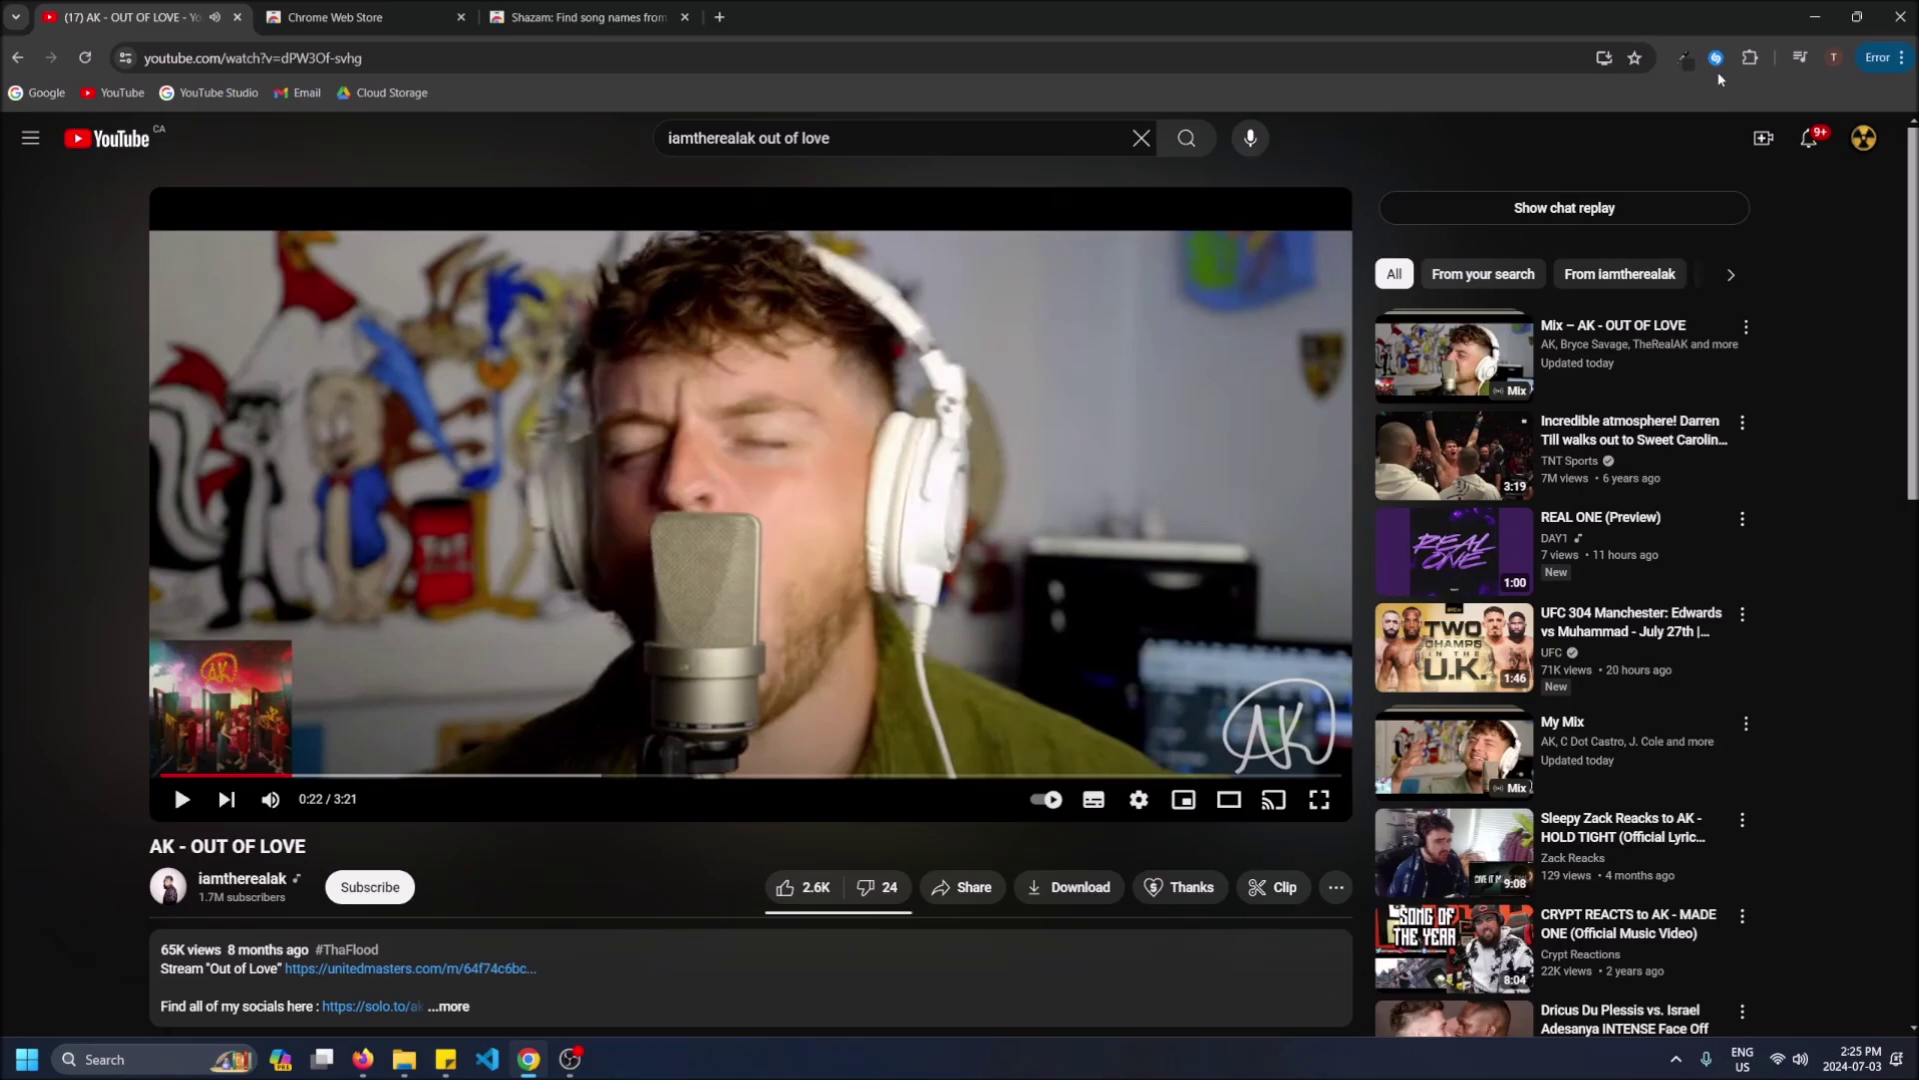